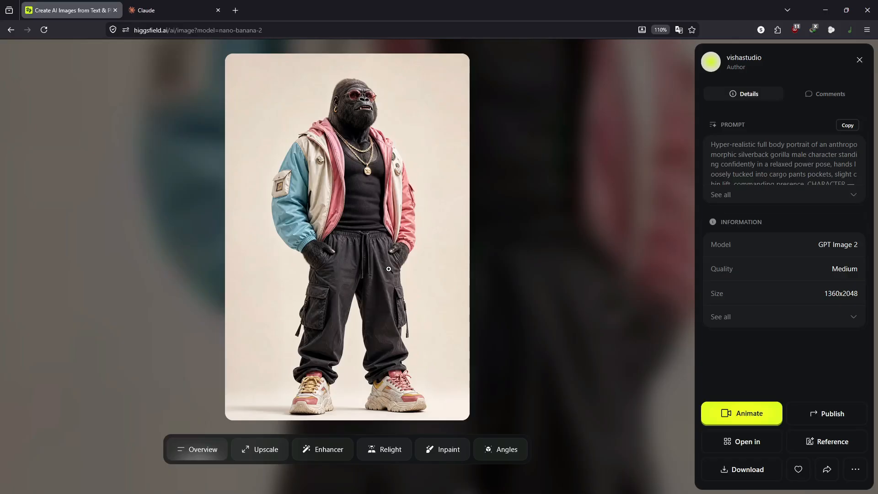
Step: Browse the gorilla, man, duck warrior, samurai and gorilla-dunking images, then return to the History gallery
{"action": "key", "text": "Left"}
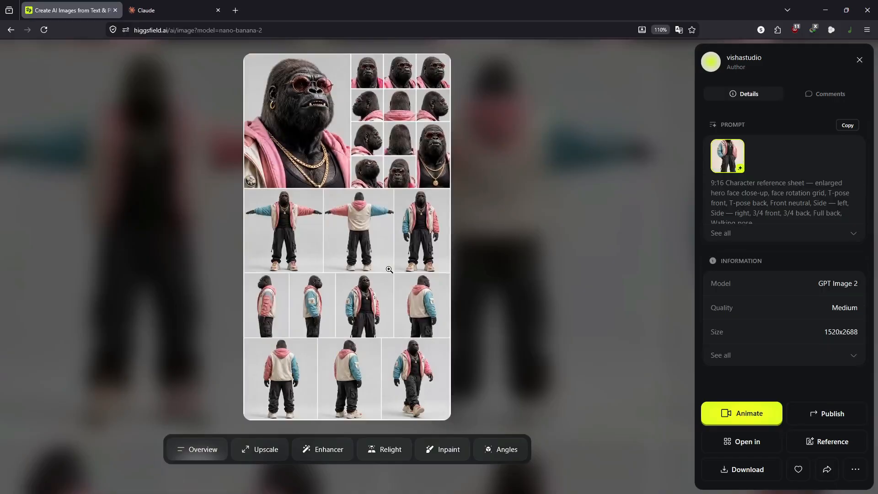
{"action": "key", "text": "Right"}
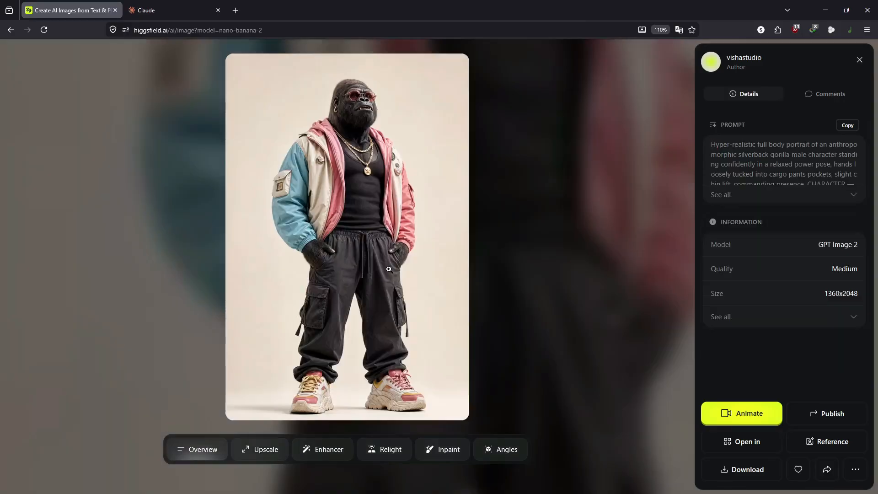
{"action": "key", "text": "Left"}
{"action": "key", "text": "Left"}
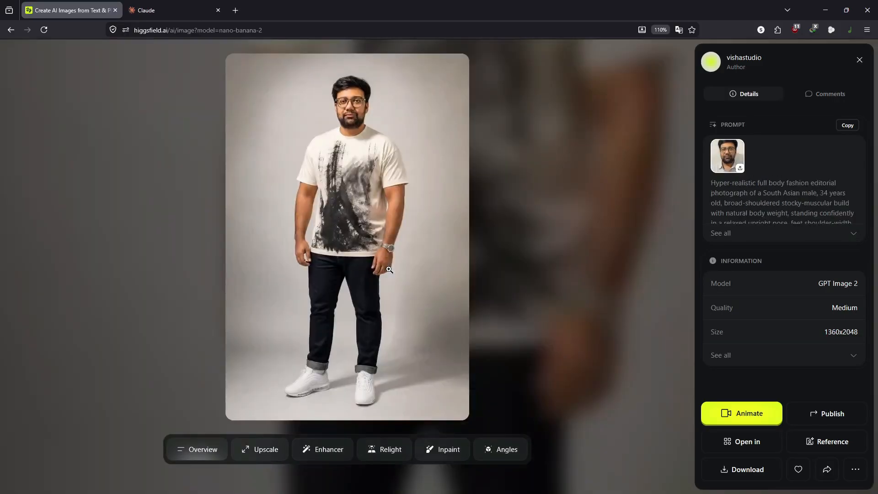
{"action": "key", "text": "Right"}
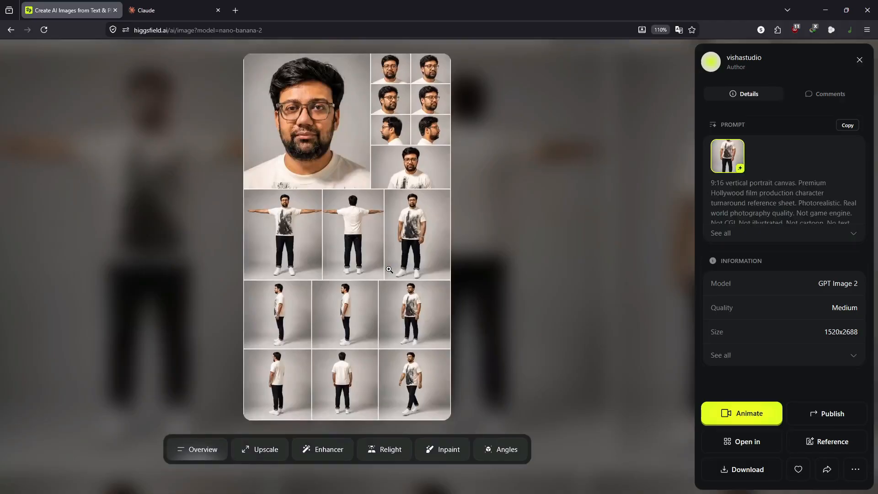
{"action": "key", "text": "Left"}
{"action": "key", "text": "Right"}
{"action": "key", "text": "Right"}
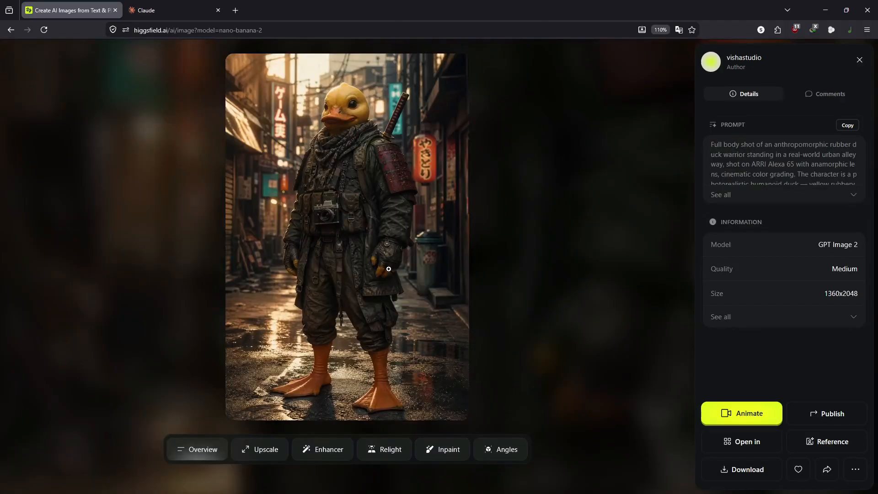
{"action": "key", "text": "Right"}
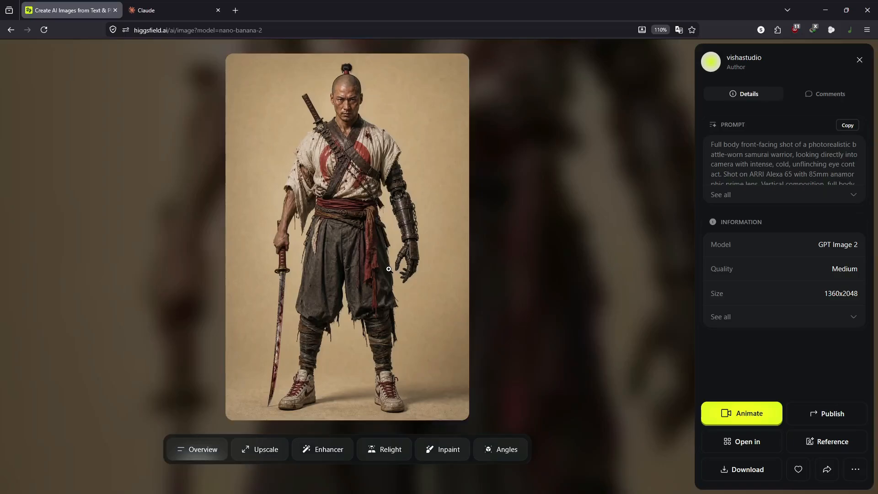
{"action": "key", "text": "Right"}
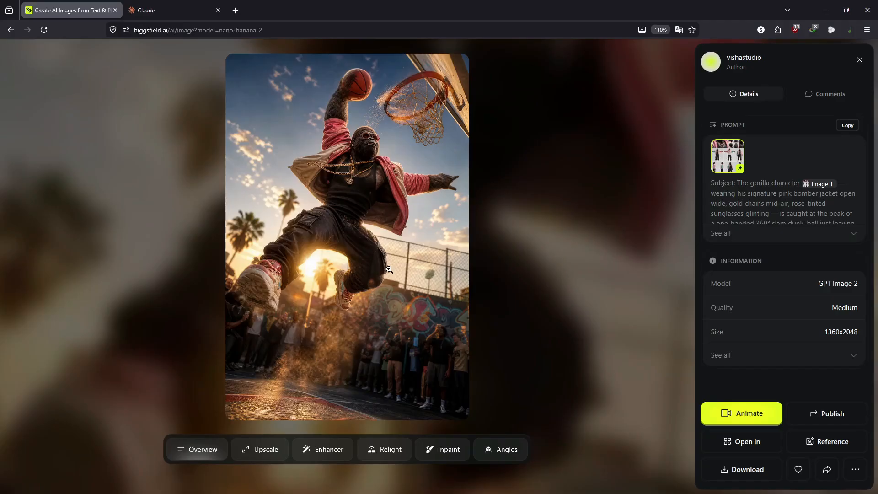
{"action": "key", "text": "Escape"}
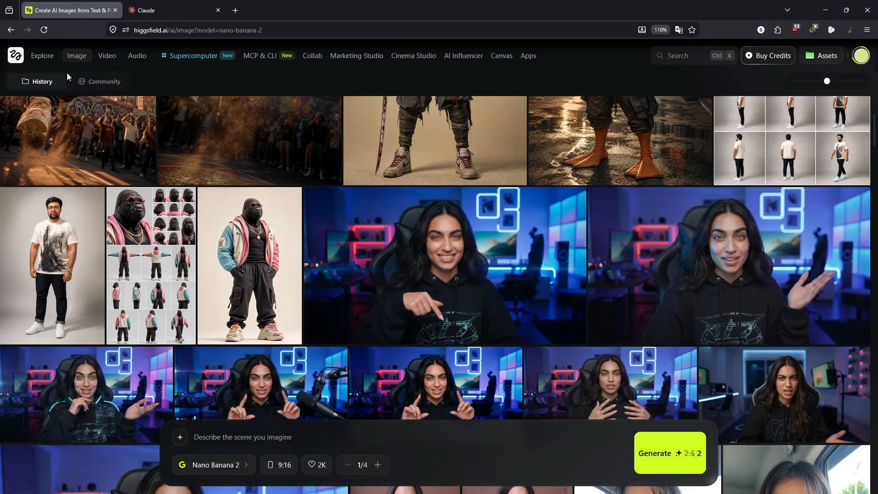
{"action": "left_click", "coordinate": [106, 56]}
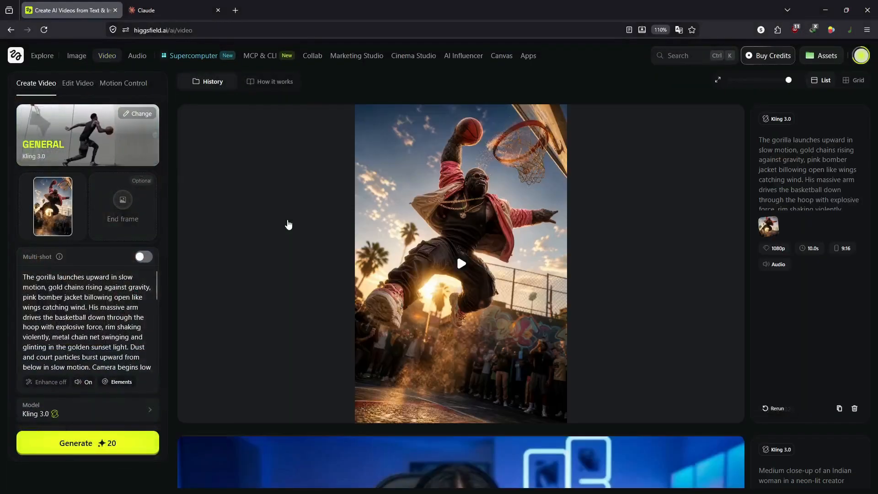
{"action": "left_click", "coordinate": [432, 266]}
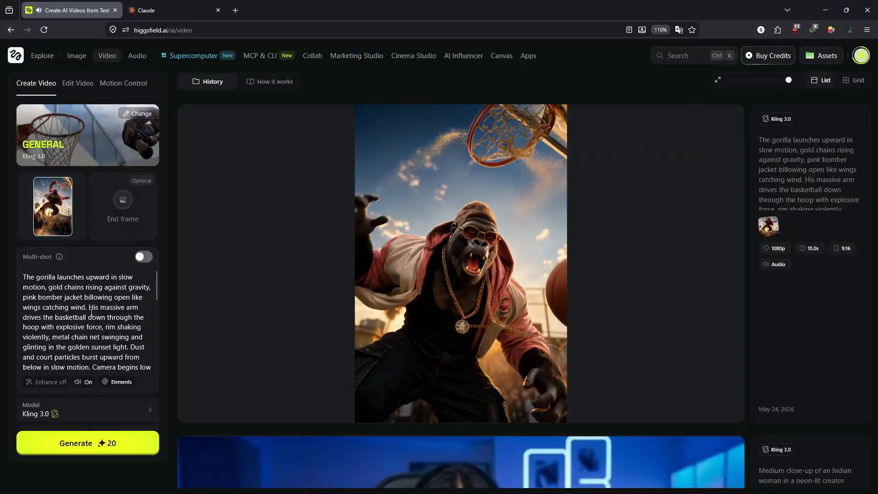
{"action": "left_click", "coordinate": [138, 259]}
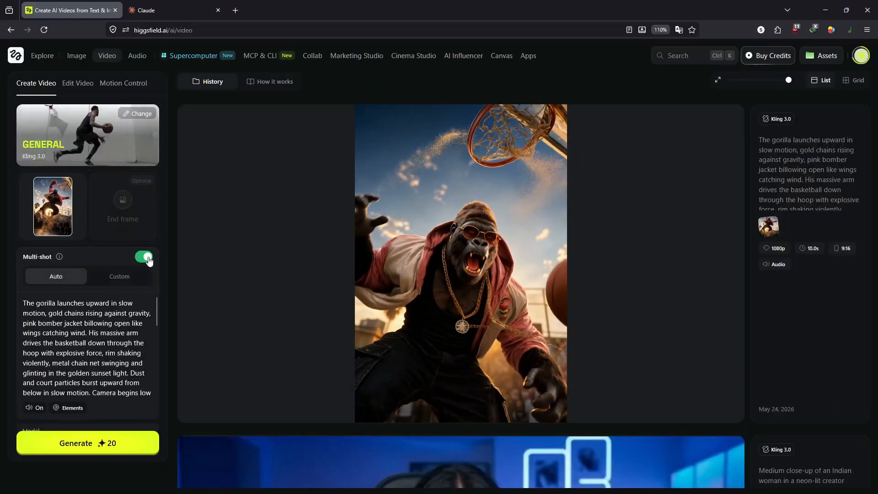
{"action": "left_click", "coordinate": [138, 258]}
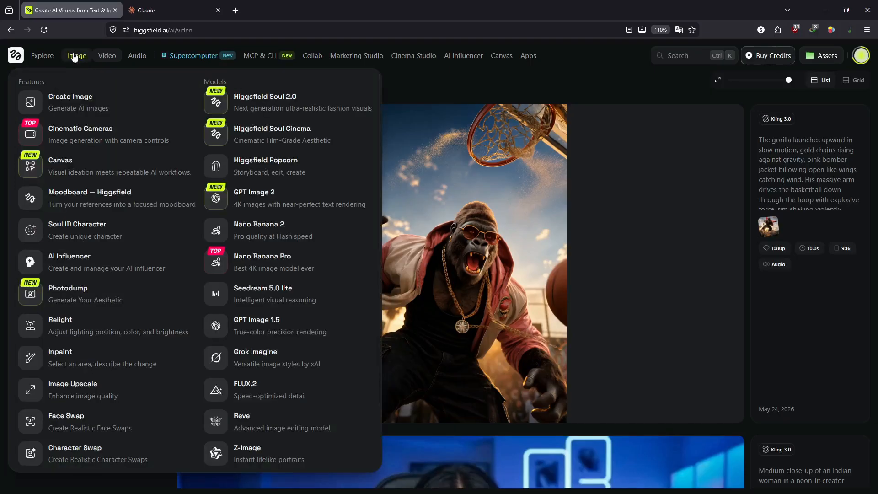
{"action": "left_click", "coordinate": [75, 55]}
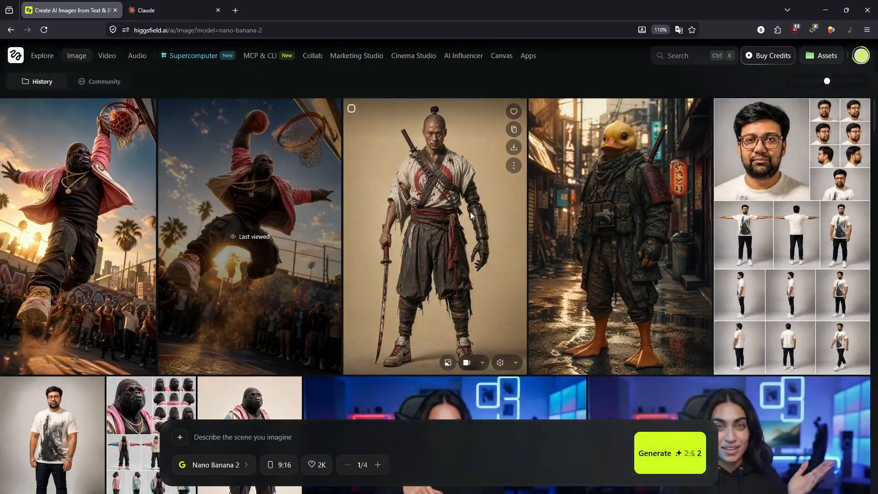
Step: Check the samurai warrior image's prompt details, then drag it into the prompt box as a reference
{"action": "left_click", "coordinate": [453, 215]}
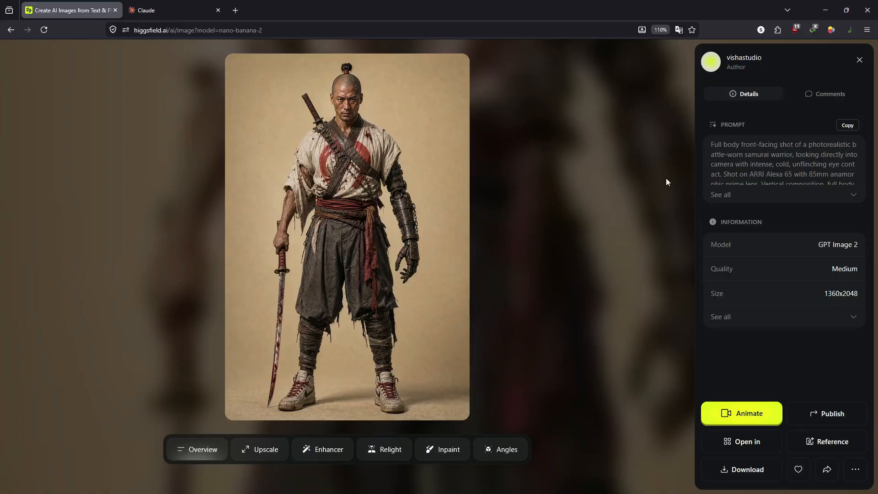
{"action": "left_click", "coordinate": [859, 60]}
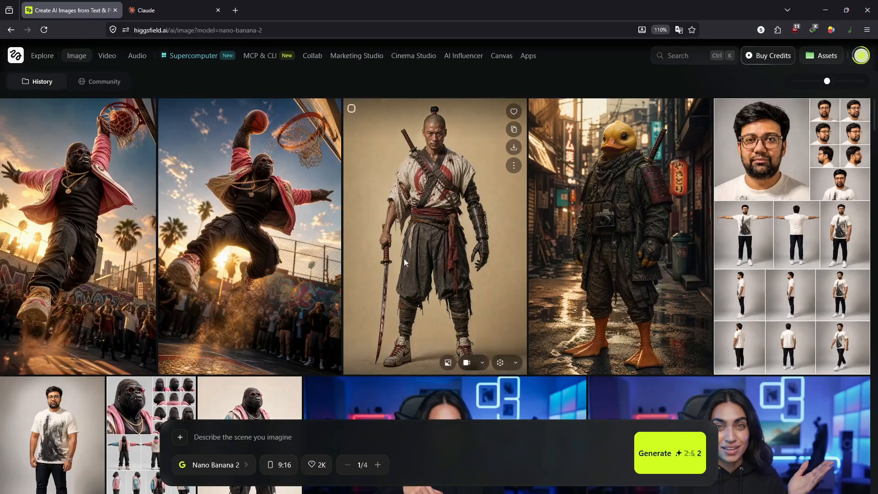
{"action": "left_click_drag", "start_coordinate": [366, 320], "coordinate": [290, 437]}
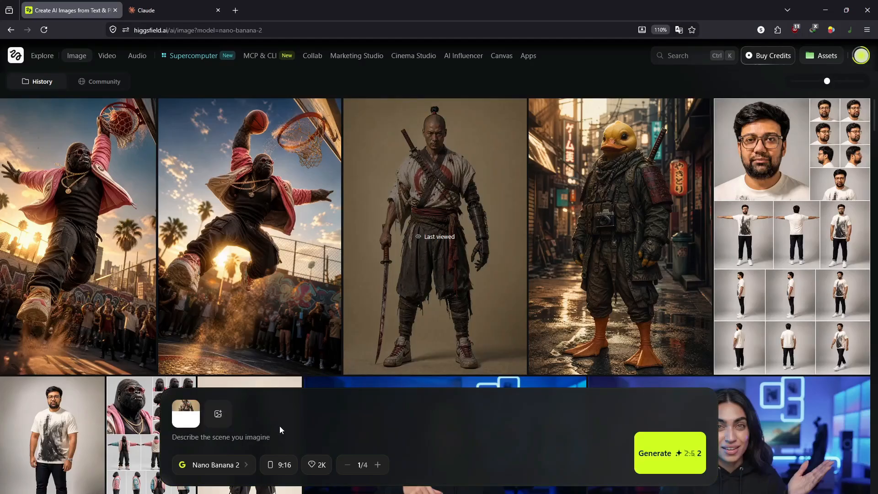
Step: Paste and review the 9:16 photoreal samurai turnaround-sheet prompt, then generate it with Nano Banana 2
{"action": "key", "text": "ctrl+v"}
{"action": "scroll", "coordinate": [290, 415], "scroll_direction": "up", "scroll_amount": 15}
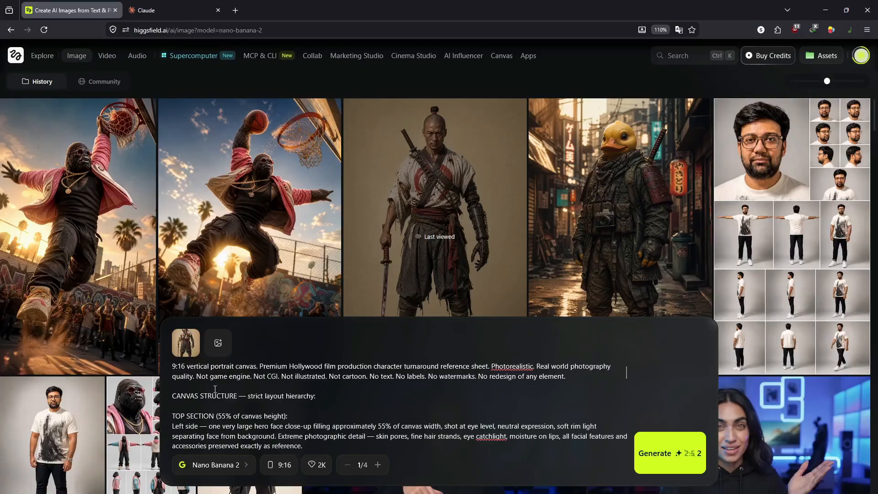
{"action": "scroll", "coordinate": [215, 389], "scroll_direction": "down", "scroll_amount": 3}
{"action": "scroll", "coordinate": [208, 408], "scroll_direction": "up", "scroll_amount": 3}
{"action": "left_click_drag", "start_coordinate": [627, 372], "coordinate": [625, 389]}
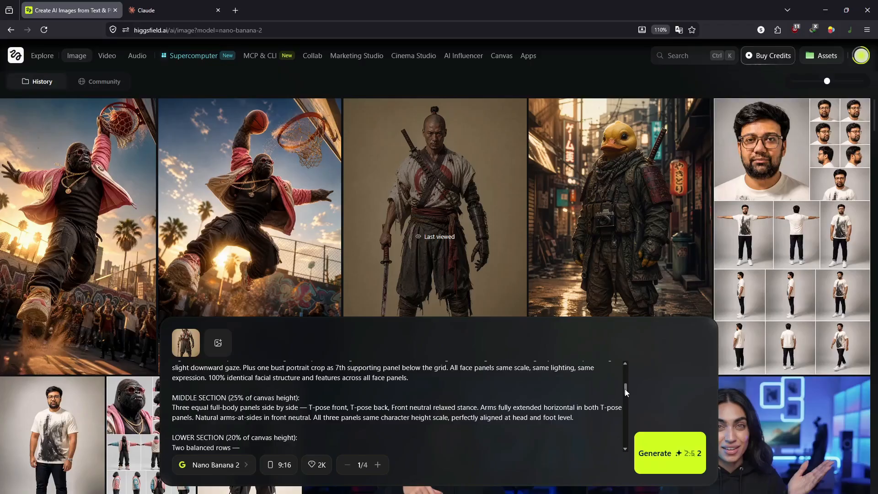
{"action": "left_click_drag", "start_coordinate": [625, 388], "coordinate": [626, 406]}
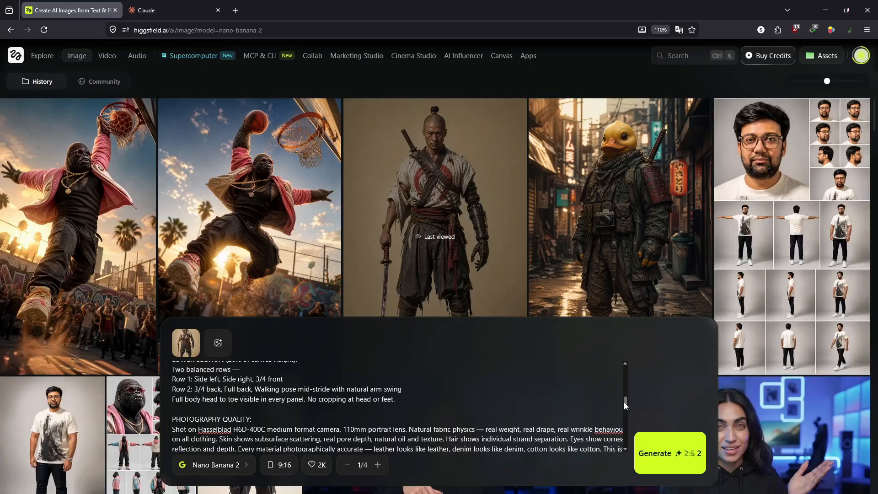
{"action": "left_click_drag", "start_coordinate": [624, 402], "coordinate": [636, 366]}
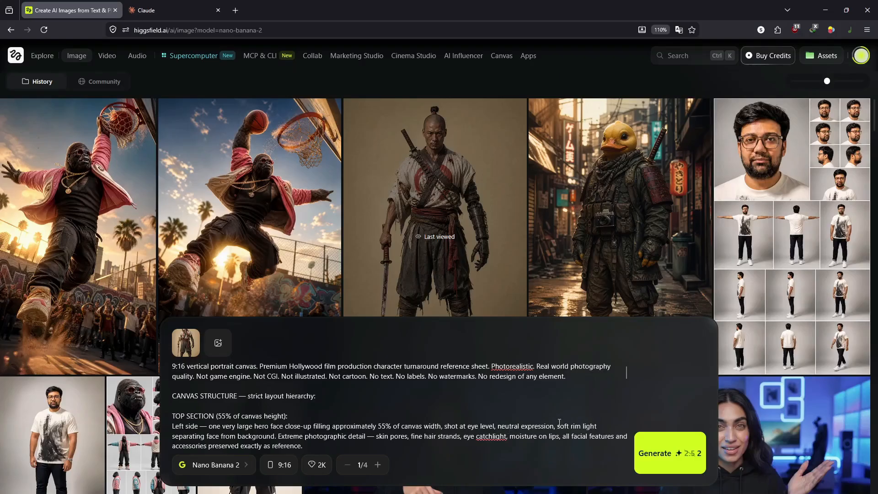
{"action": "left_click", "coordinate": [663, 455]}
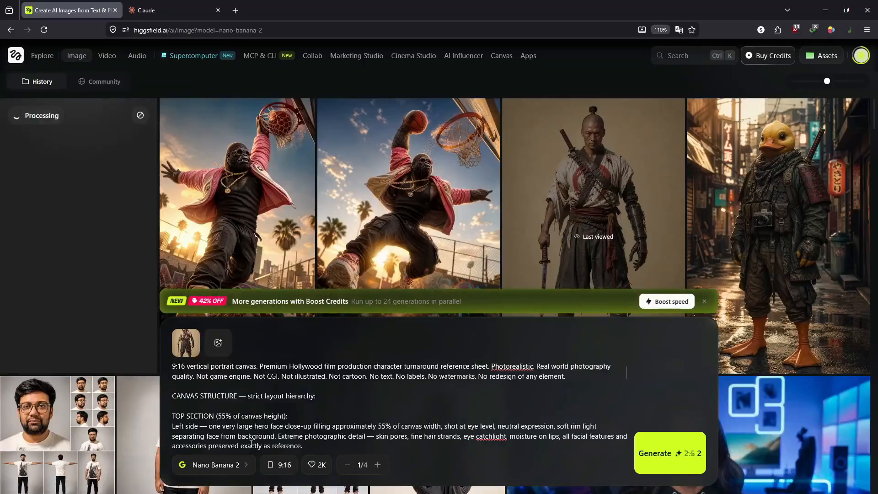
Step: Generate the same character-sheet prompt again using GPT Image 2
{"action": "left_click", "coordinate": [224, 471]}
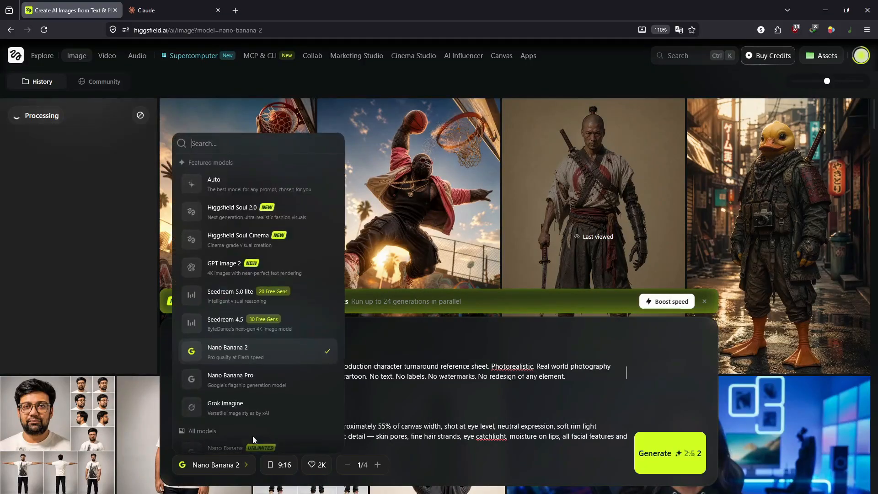
{"action": "left_click", "coordinate": [232, 264]}
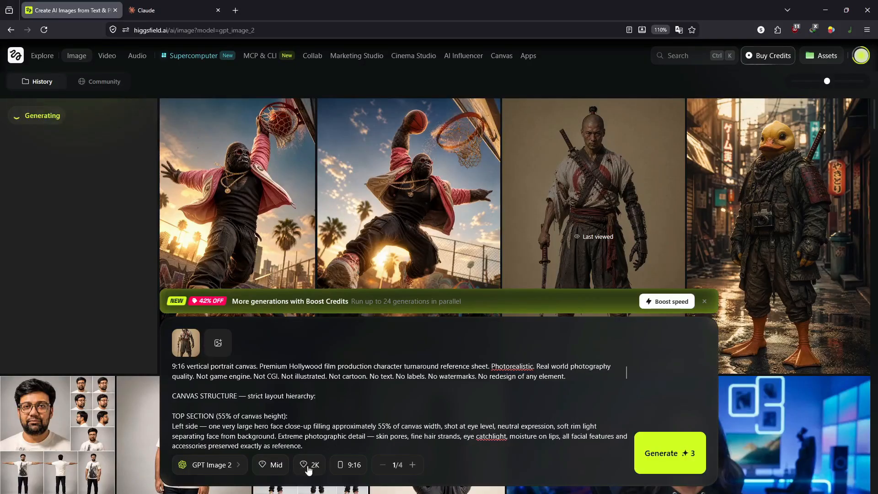
{"action": "left_click", "coordinate": [647, 451]}
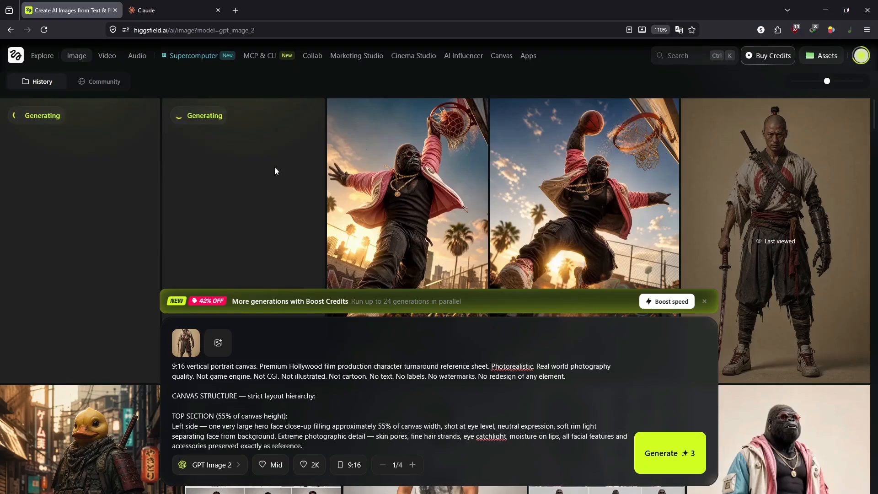
Step: Replace the samurai reference with the copied character image in the first reference slot
{"action": "scroll", "coordinate": [274, 171], "scroll_direction": "down", "scroll_amount": 3}
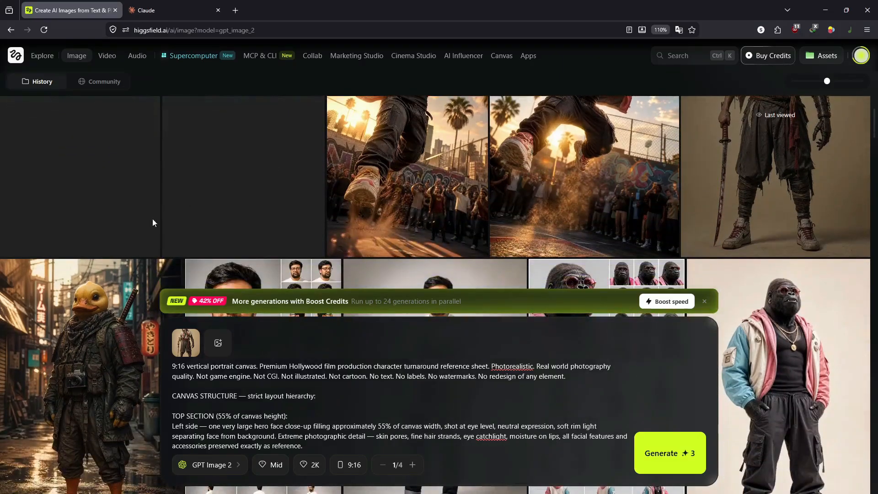
{"action": "left_click", "coordinate": [199, 333]}
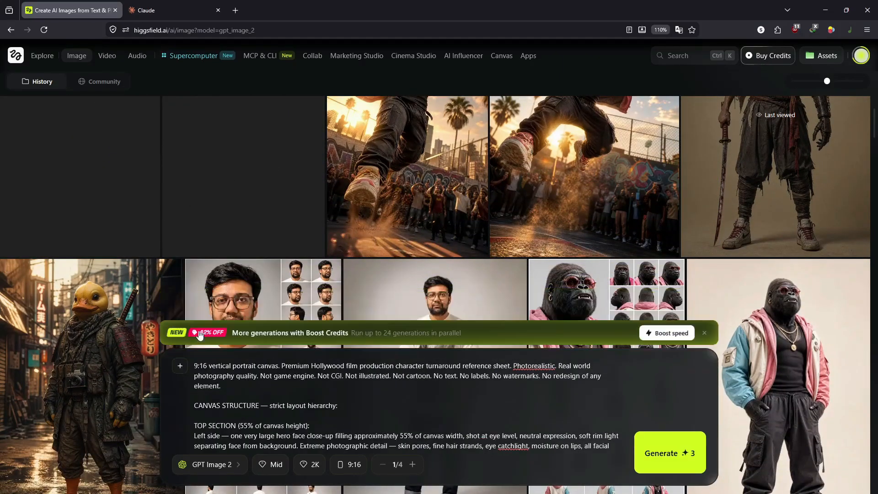
{"action": "left_click", "coordinate": [183, 362]}
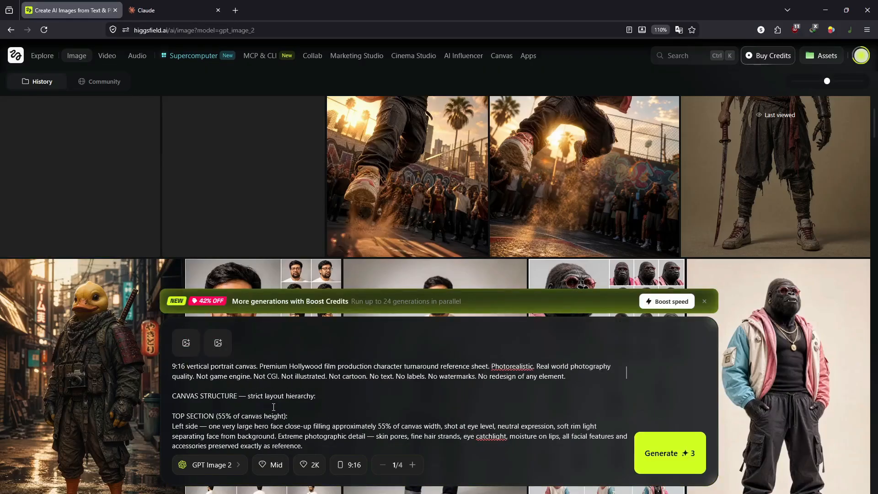
{"action": "key", "text": "ctrl+v"}
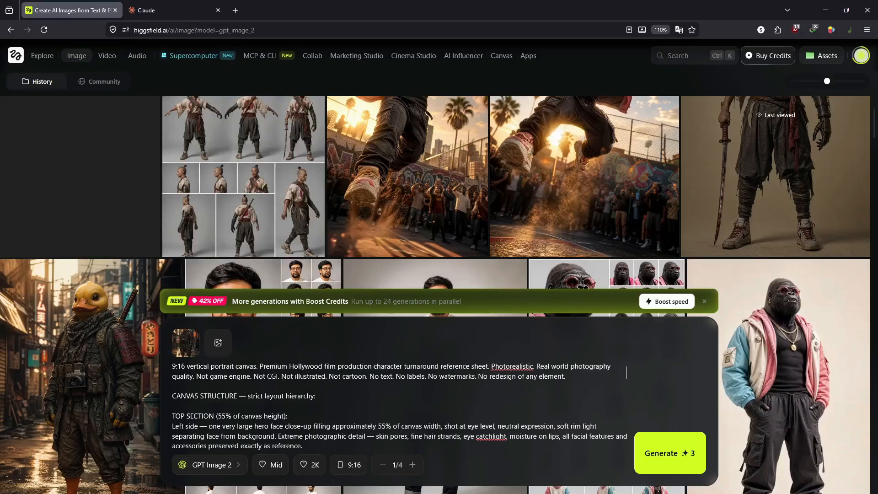
{"action": "scroll", "coordinate": [244, 255], "scroll_direction": "up", "scroll_amount": 1}
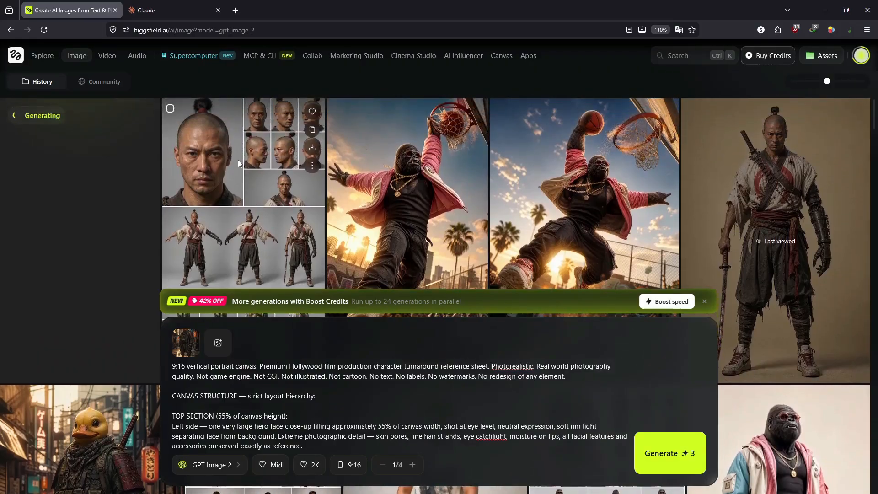
{"action": "left_click", "coordinate": [238, 160]}
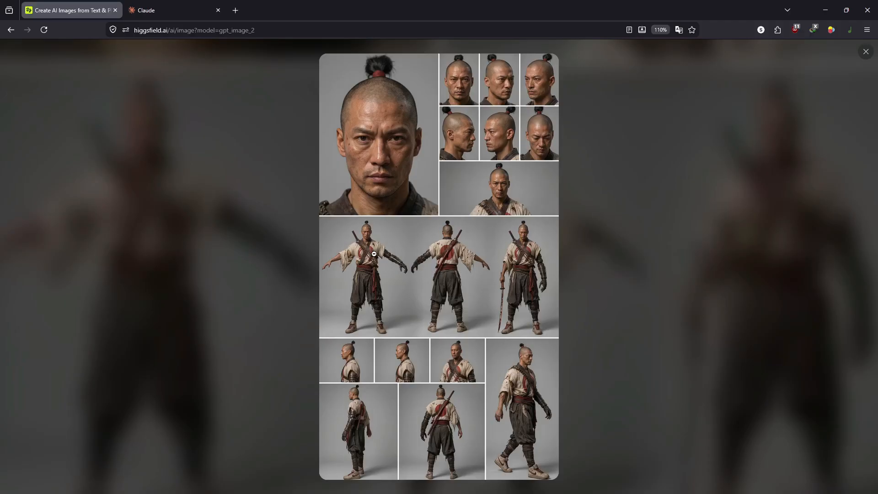
{"action": "left_click", "coordinate": [599, 265]}
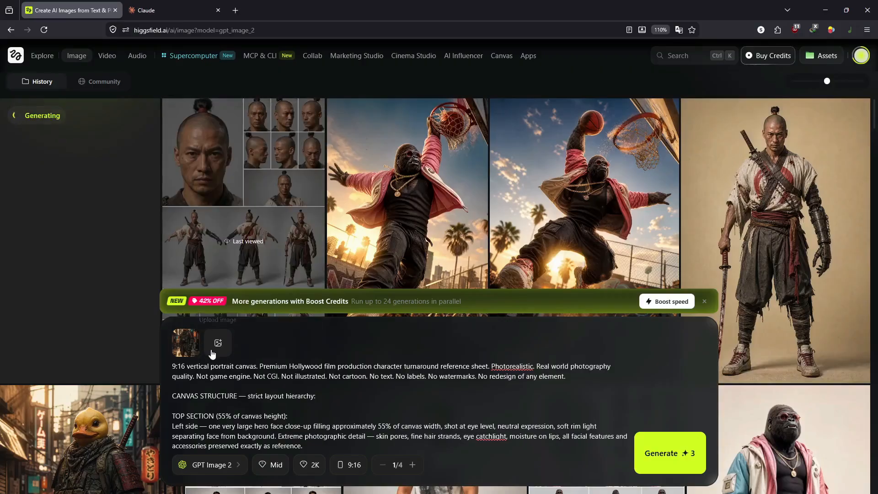
Step: Start a Nano Banana 2 generation of the character sheet
{"action": "left_click", "coordinate": [219, 471]}
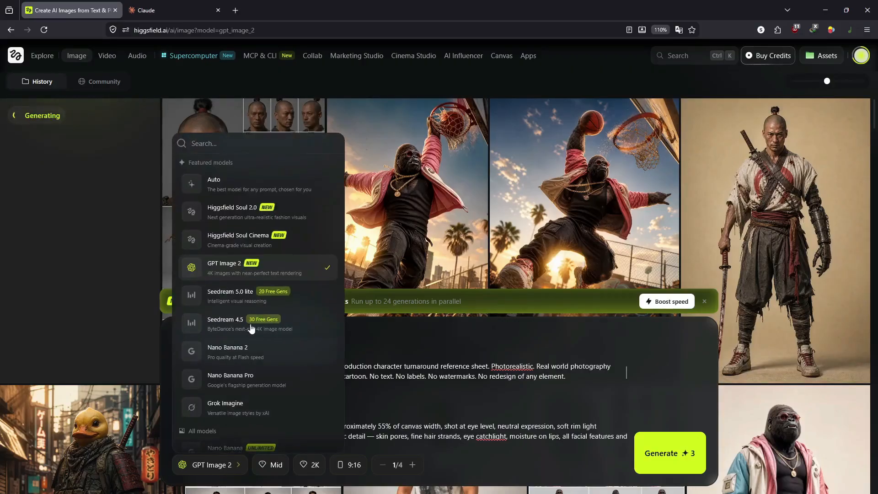
{"action": "left_click", "coordinate": [243, 356]}
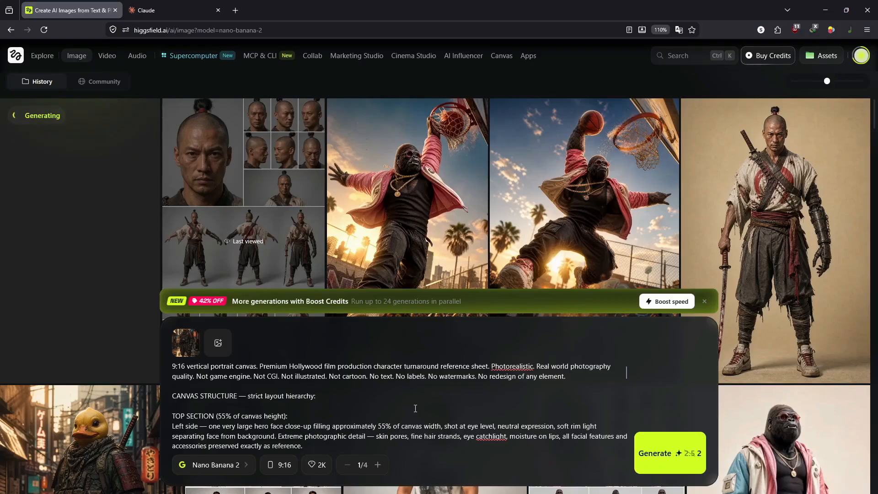
{"action": "left_click", "coordinate": [670, 453]}
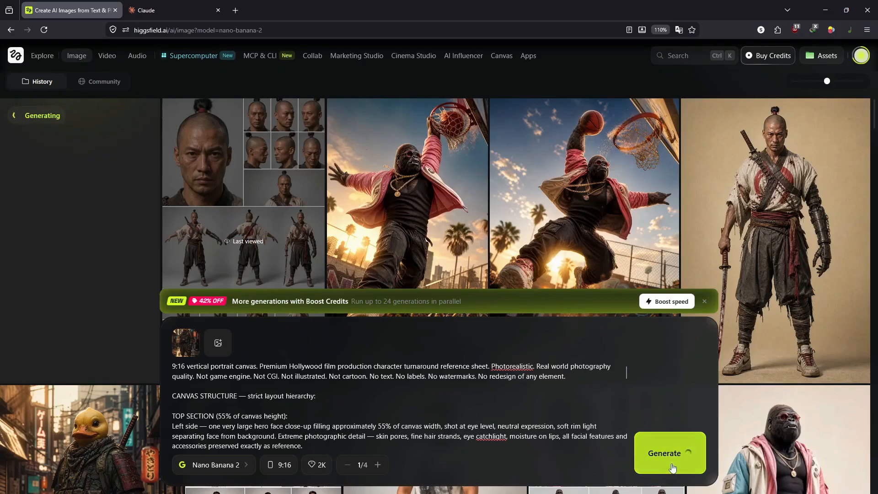
Step: Copy the finished samurai turnaround sheet image and switch to Claude
{"action": "mouse_move", "coordinate": [379, 216]}
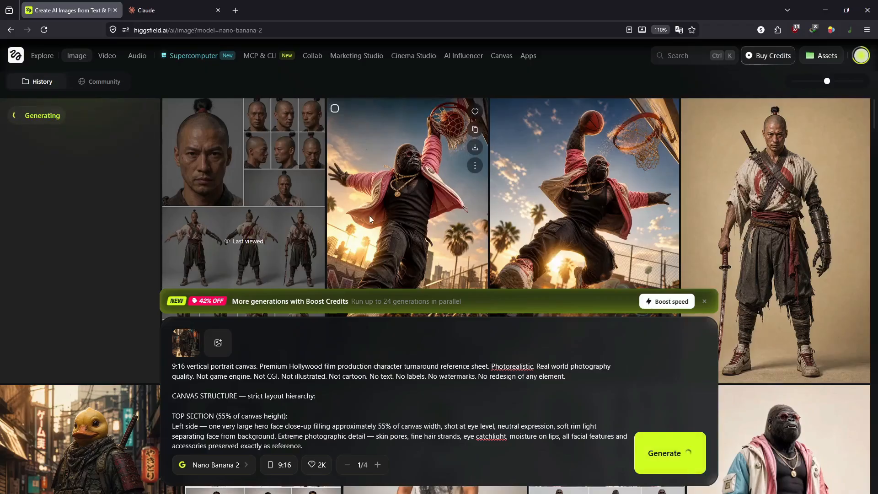
{"action": "mouse_move", "coordinate": [293, 170]}
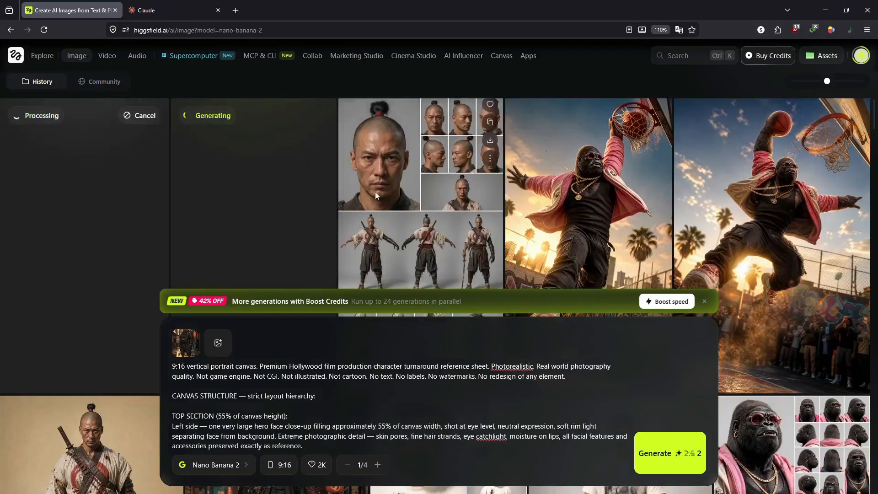
{"action": "left_click", "coordinate": [423, 160]}
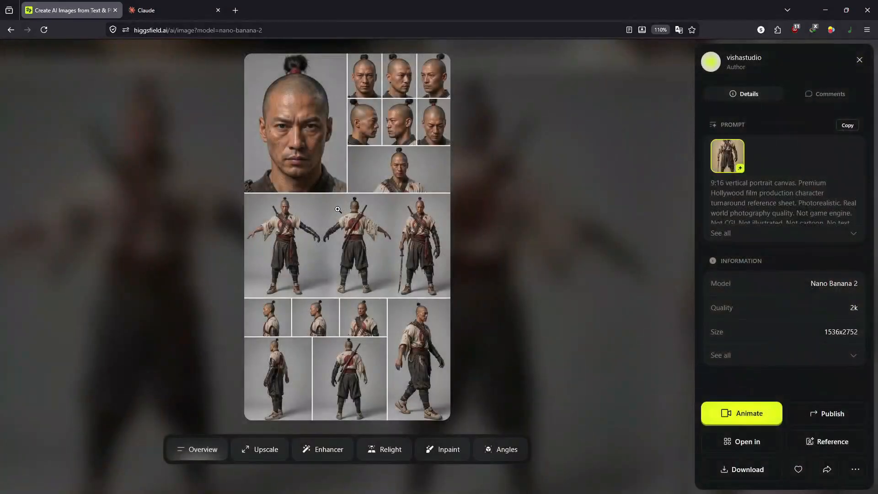
{"action": "right_click", "coordinate": [341, 147]}
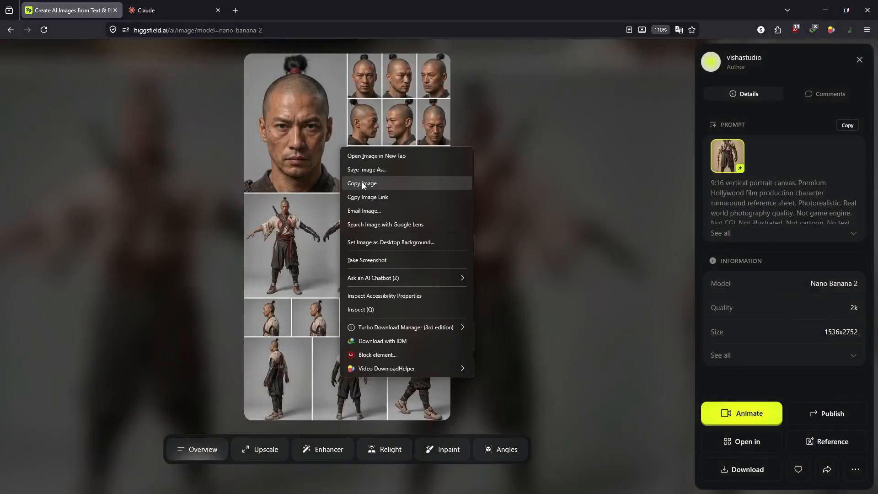
{"action": "left_click", "coordinate": [361, 183]}
{"action": "left_click", "coordinate": [190, 11]}
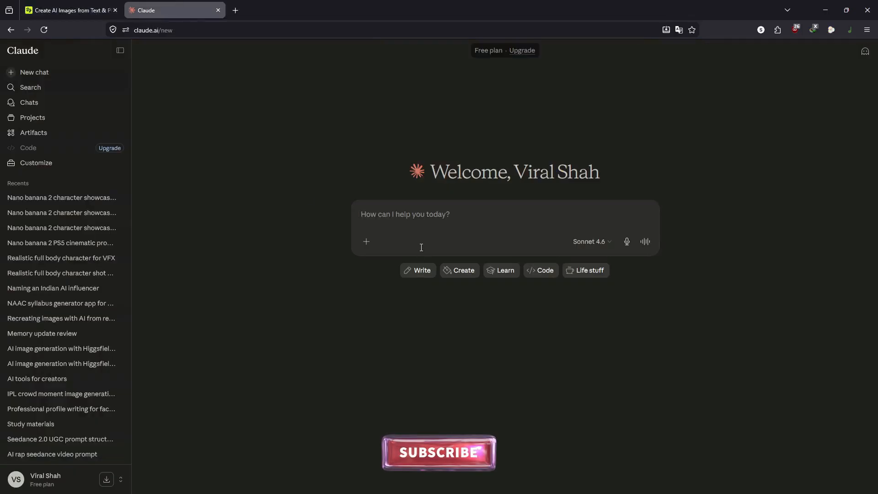
Step: Paste the samurai sheet and ask for a detailed photorealistic Nano Banana 2 cyberpunk-city scene prompt
{"action": "key", "text": "ctrl+v"}
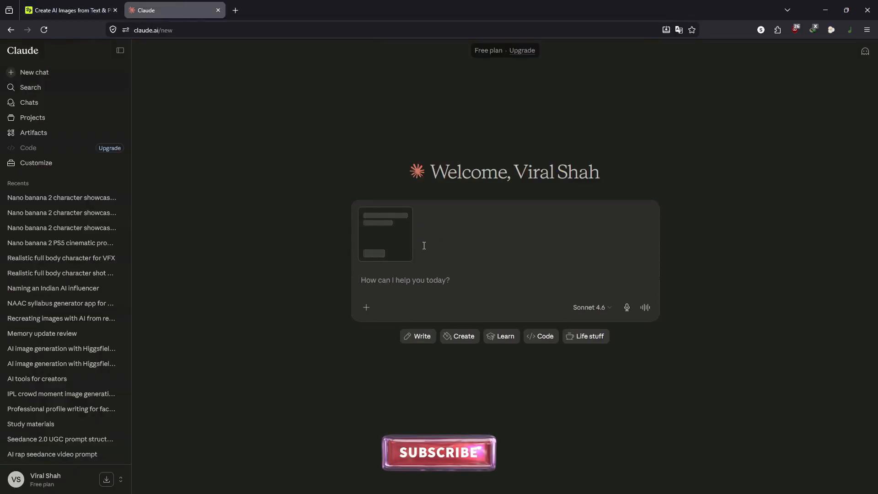
{"action": "left_click", "coordinate": [120, 50]}
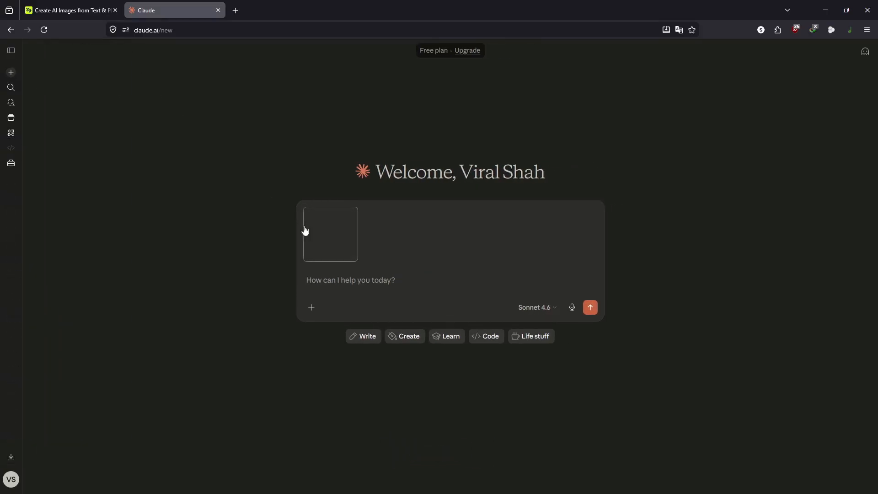
{"action": "type", "text": "this i"}
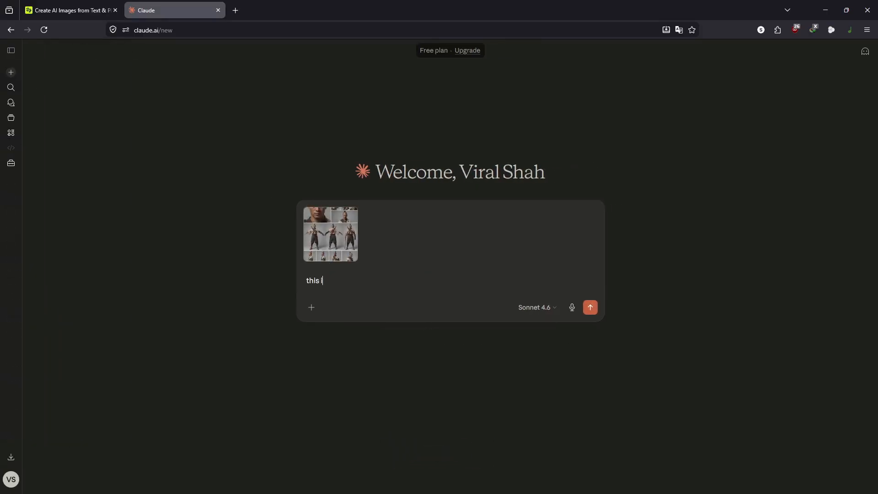
{"action": "type", "text": "s my samurai character sh"}
{"action": "key", "text": "BackSpace"}
{"action": "type", "text": "sheet giv"}
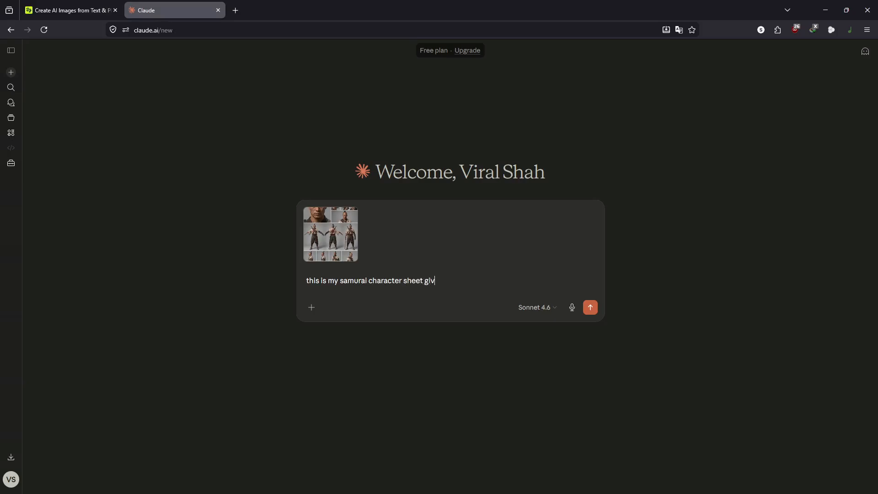
{"action": "type", "text": "e me a detailed nano banana"}
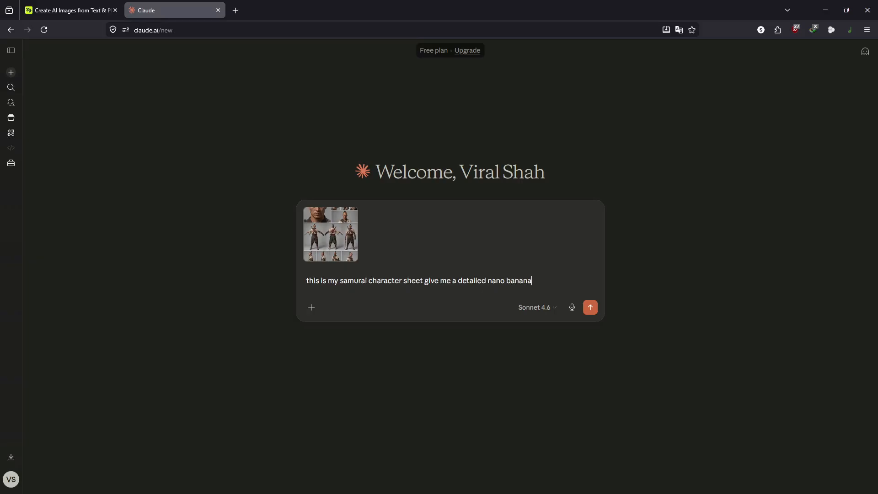
{"action": "type", "text": " 2 prompt to create a "}
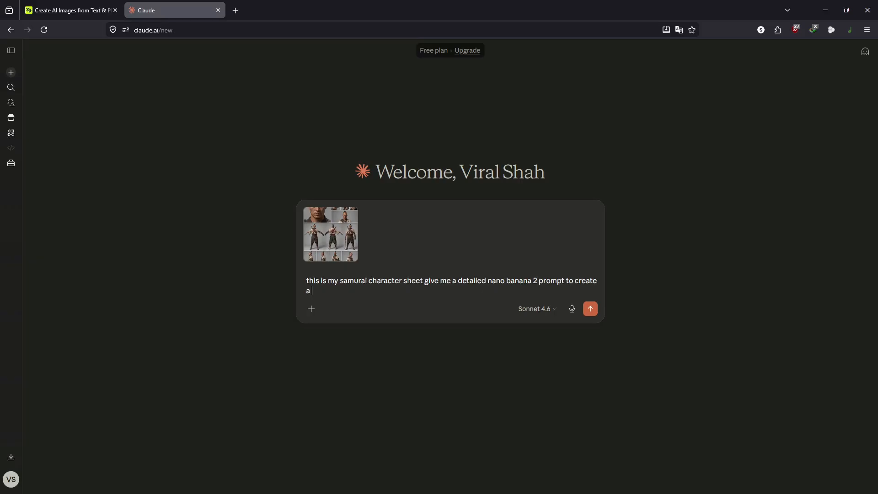
{"action": "type", "text": "scene where this samurai"}
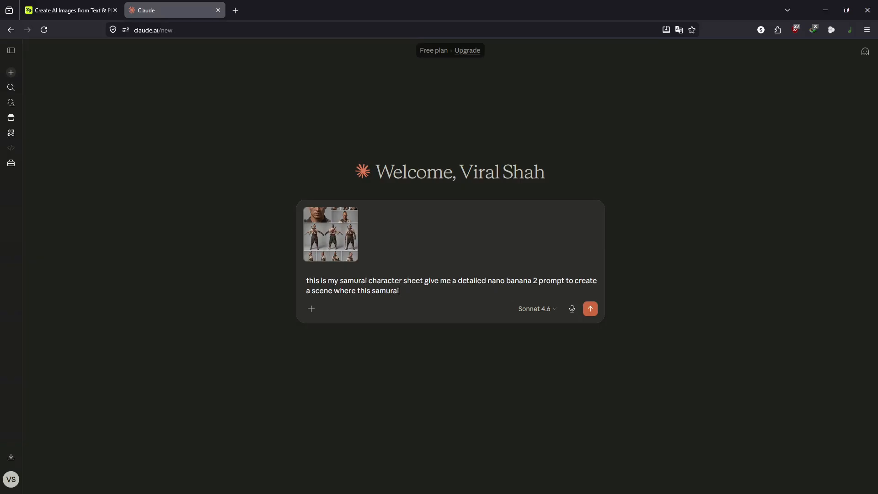
{"action": "type", "text": " is walking in the cyberpunk city re"}
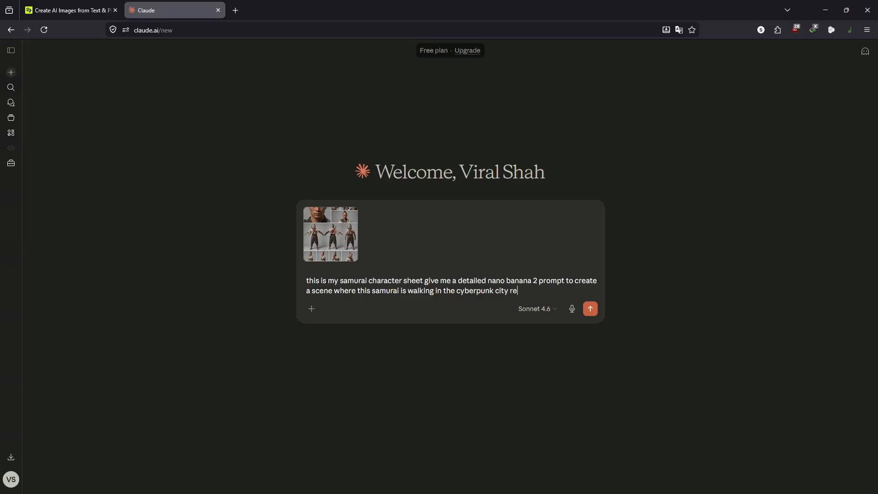
{"action": "type", "text": "st details you can decide i want"}
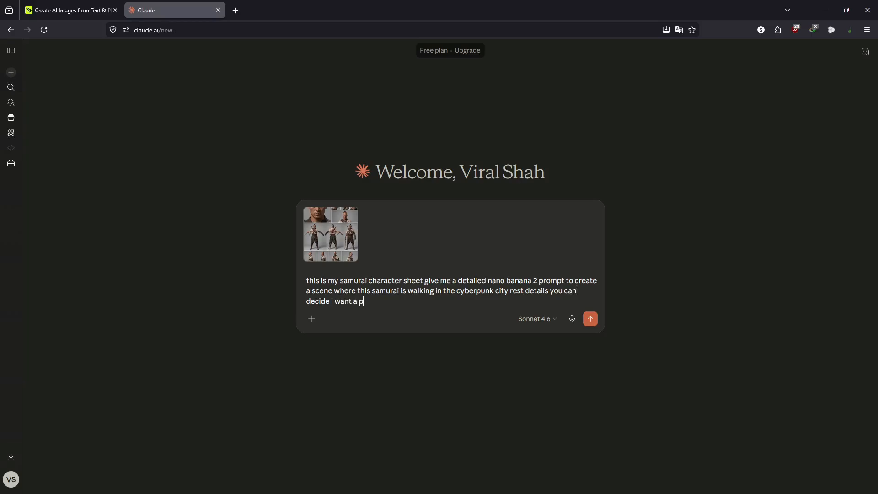
{"action": "type", "text": " a photorealistic result"}
Step: Send the request and read Claude's 'The Last Ronin of Neo-Kyoto' prompt reply
{"action": "key", "text": "Return"}
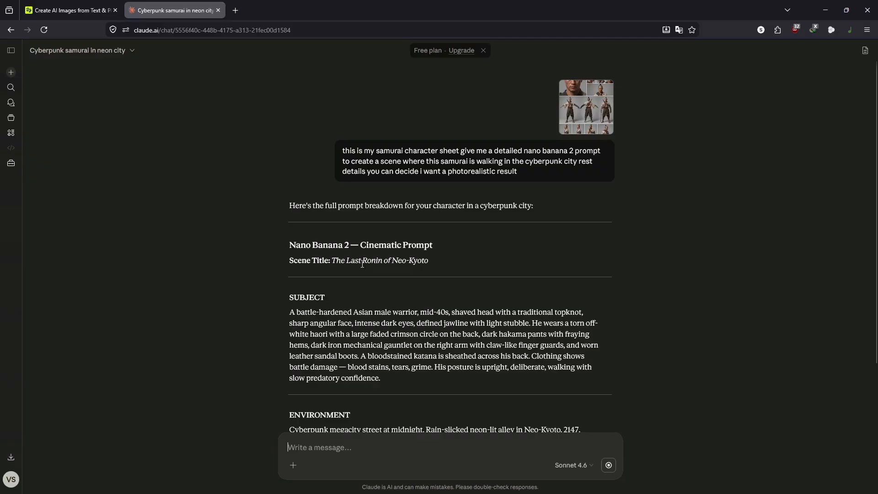
{"action": "scroll", "coordinate": [362, 264], "scroll_direction": "down", "scroll_amount": 3}
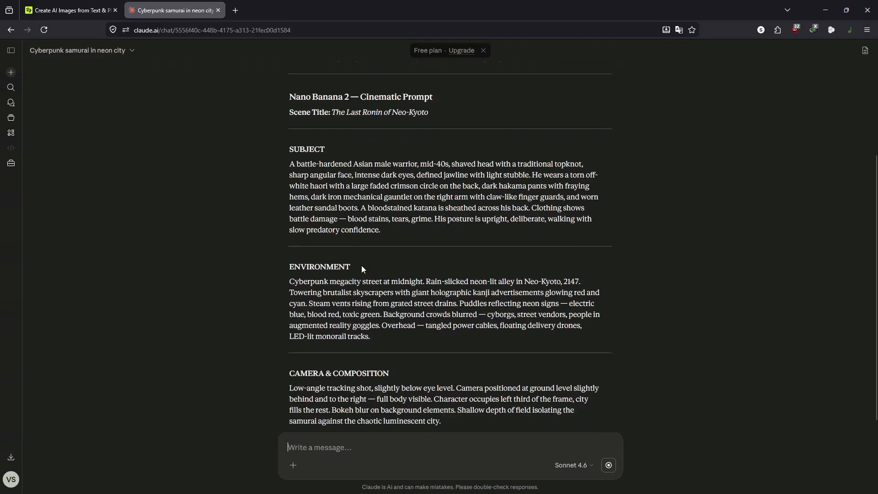
{"action": "scroll", "coordinate": [359, 247], "scroll_direction": "down", "scroll_amount": 3}
{"action": "scroll", "coordinate": [352, 229], "scroll_direction": "up", "scroll_amount": 3}
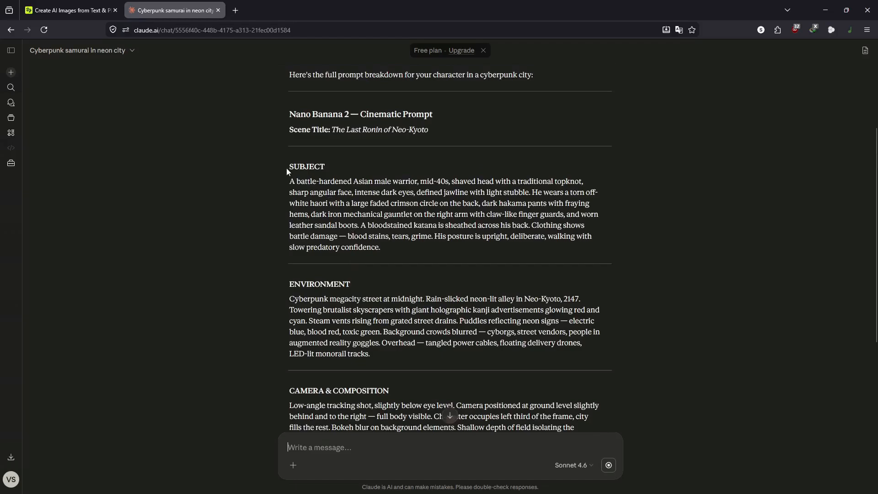
Step: Select the whole prompt from the SUBJECT heading through 'blurry face' in the negative prompt
{"action": "left_click_drag", "start_coordinate": [291, 163], "coordinate": [402, 276]}
{"action": "scroll", "coordinate": [402, 277], "scroll_direction": "down", "scroll_amount": 8}
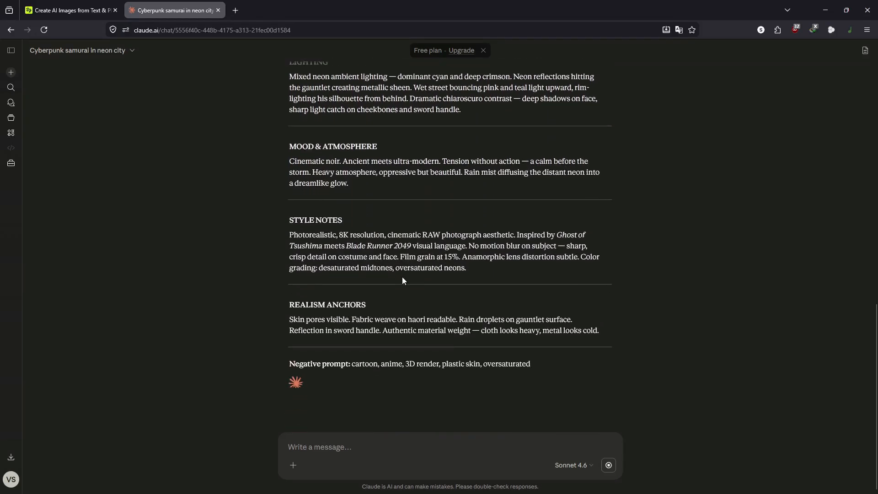
{"action": "left_click_drag", "start_coordinate": [402, 277], "coordinate": [390, 325]}
{"action": "scroll", "coordinate": [310, 247], "scroll_direction": "up", "scroll_amount": 10}
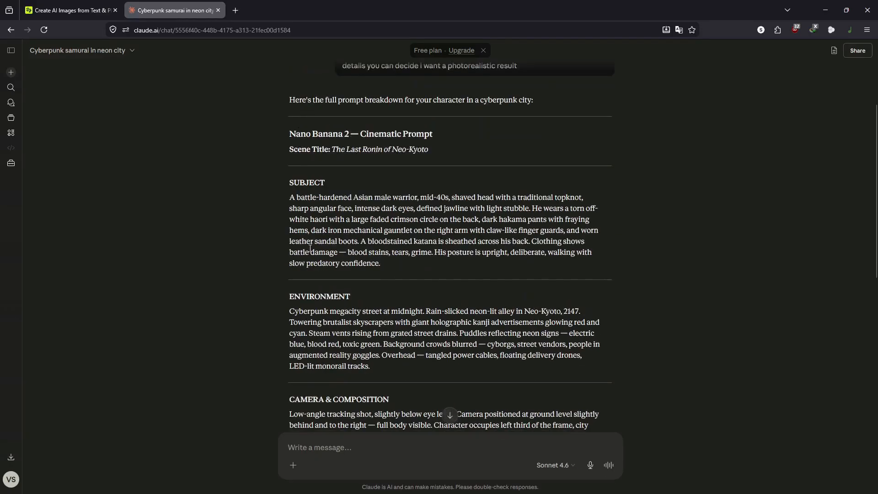
{"action": "left_click_drag", "start_coordinate": [290, 181], "coordinate": [358, 298]}
{"action": "left_click", "coordinate": [358, 298]}
{"action": "scroll", "coordinate": [358, 298], "scroll_direction": "down", "scroll_amount": 10}
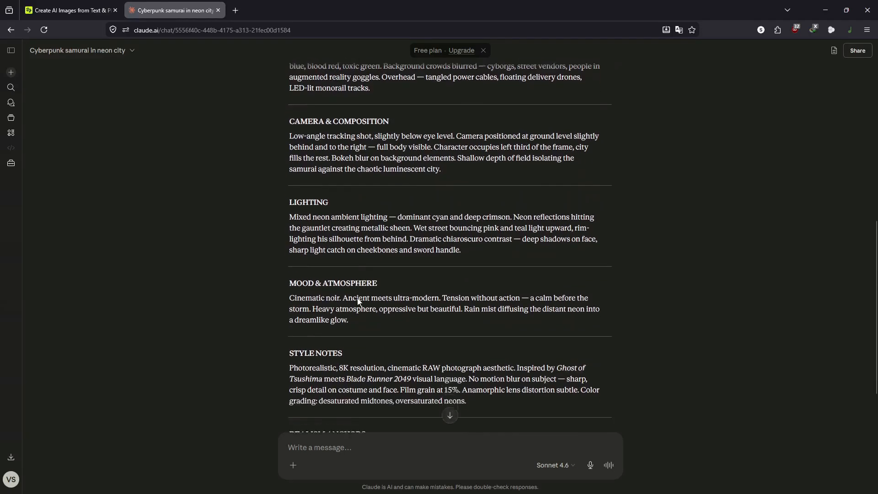
{"action": "left_click", "coordinate": [354, 302], "text": "shift"}
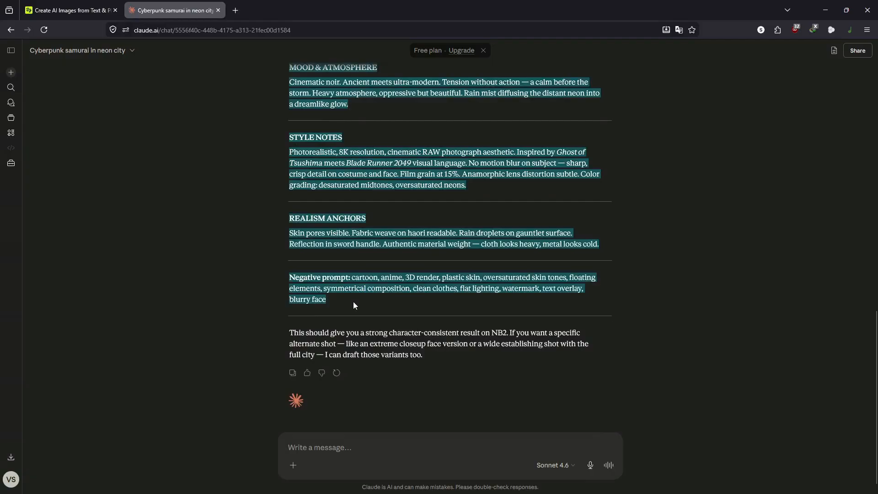
Step: Compare the Nano Banana 2 and GPT Image 2 samurai sheets and the duck turnaround, then close the viewer
{"action": "left_click", "coordinate": [68, 11]}
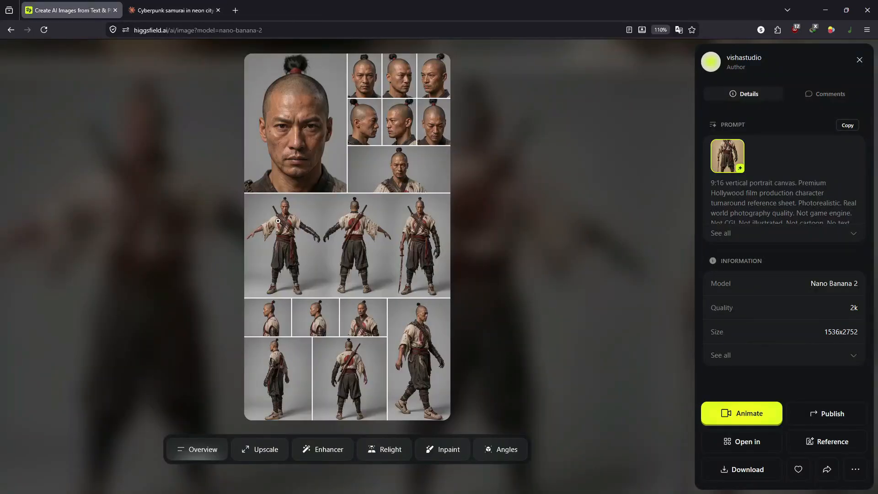
{"action": "left_click", "coordinate": [860, 60]}
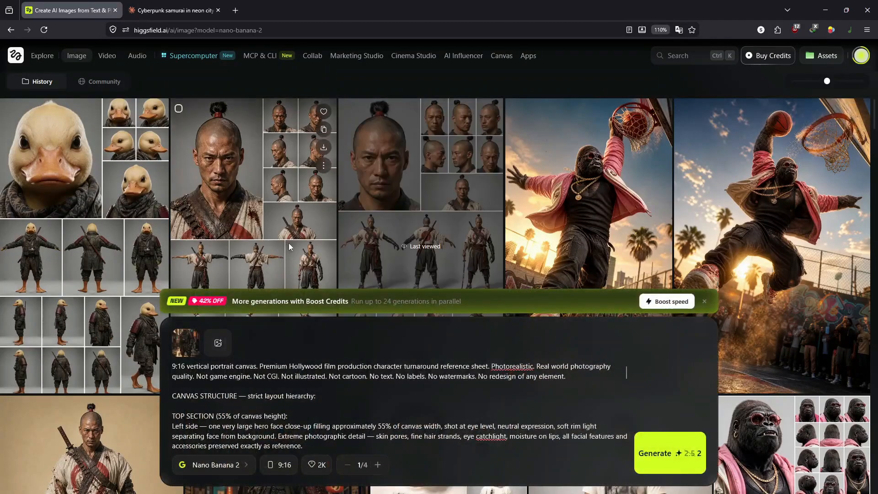
{"action": "left_click", "coordinate": [382, 187]}
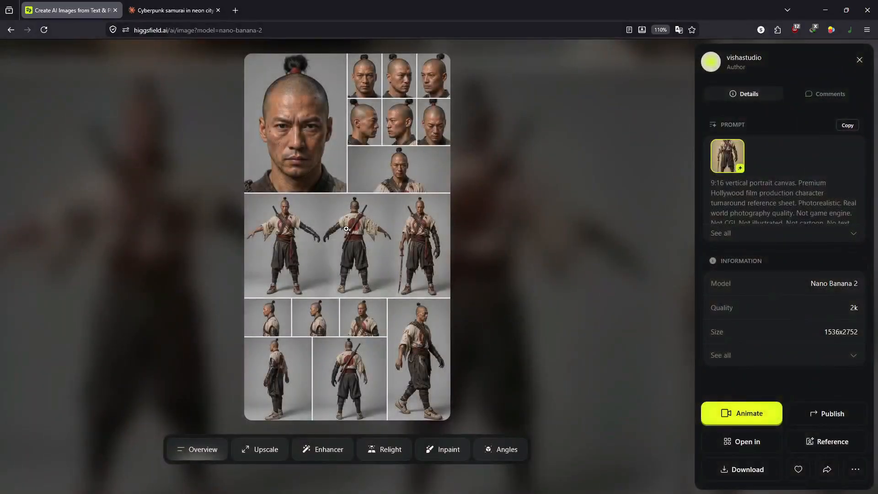
{"action": "key", "text": "Right"}
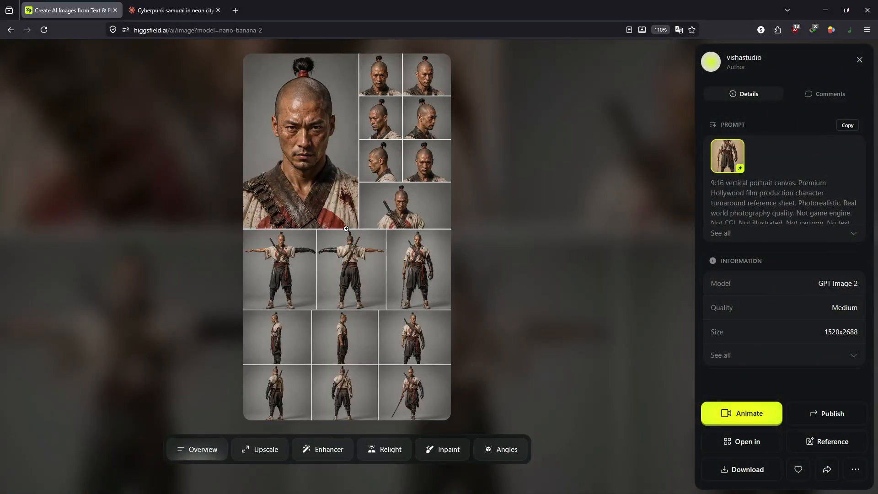
{"action": "key", "text": "Left"}
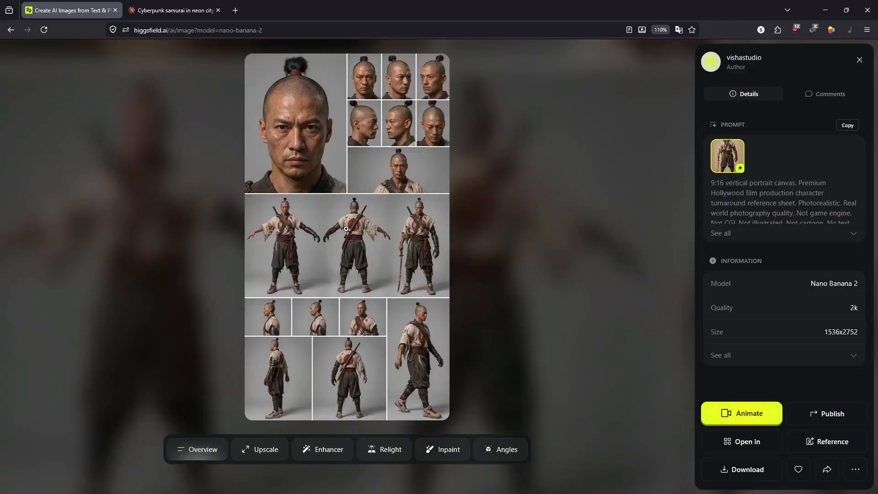
{"action": "key", "text": "Right"}
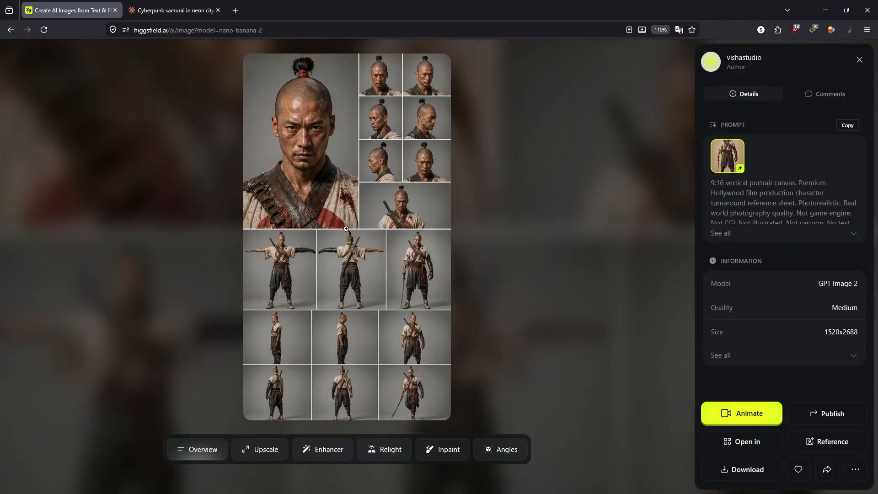
{"action": "key", "text": "Left"}
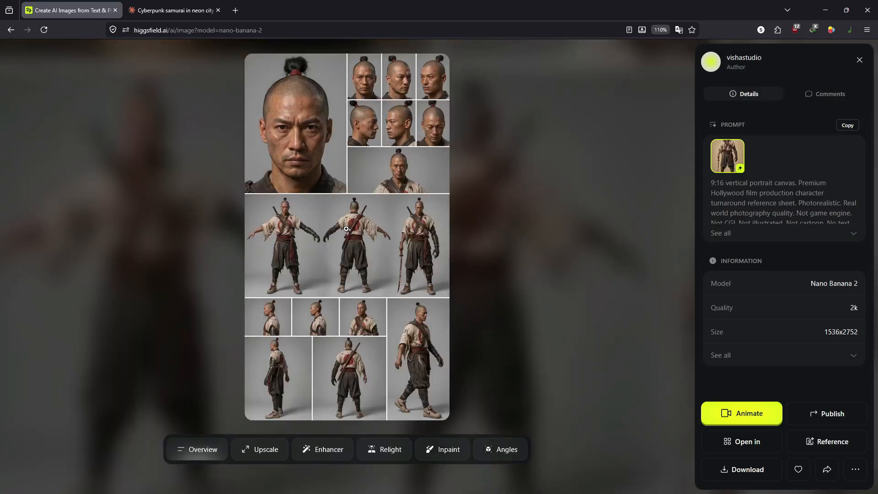
{"action": "key", "text": "Left"}
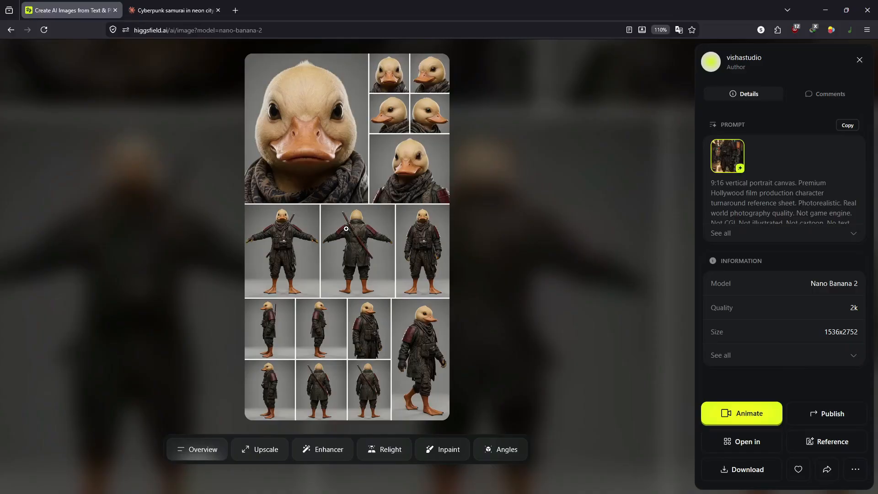
{"action": "key", "text": "Escape"}
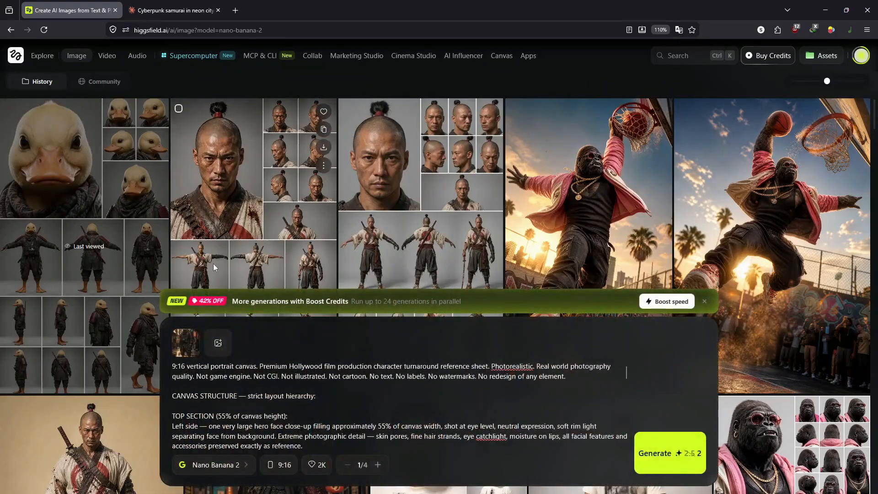
Step: Replace the existing prompt text with Claude's cyberpunk samurai scene prompt
{"action": "left_click", "coordinate": [233, 392]}
{"action": "key", "text": "ctrl+a"}
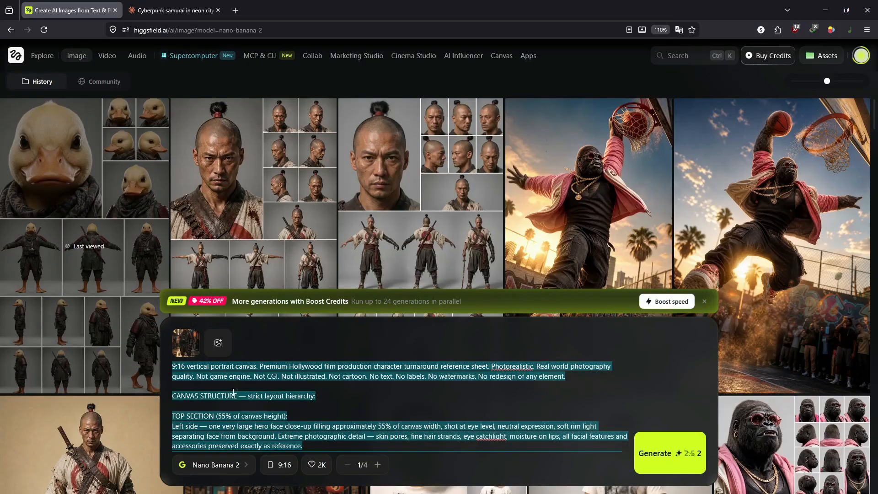
{"action": "scroll", "coordinate": [292, 182], "scroll_direction": "down", "scroll_amount": 5}
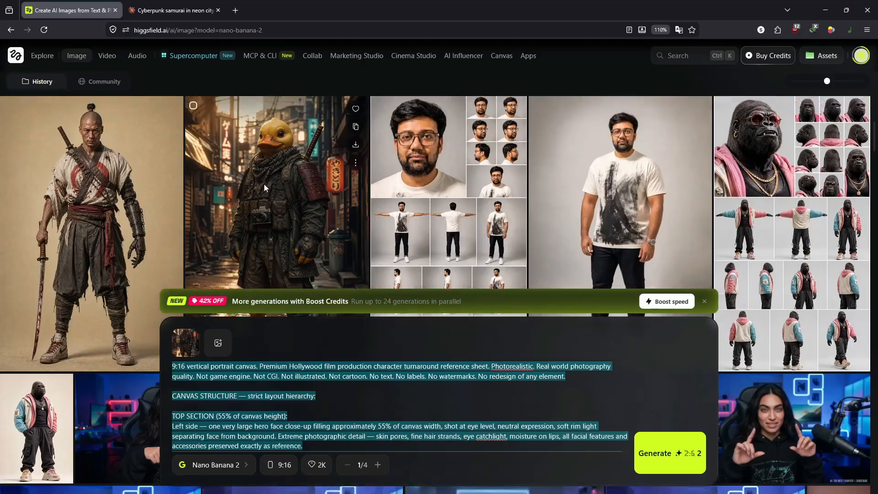
{"action": "scroll", "coordinate": [264, 184], "scroll_direction": "up", "scroll_amount": 5}
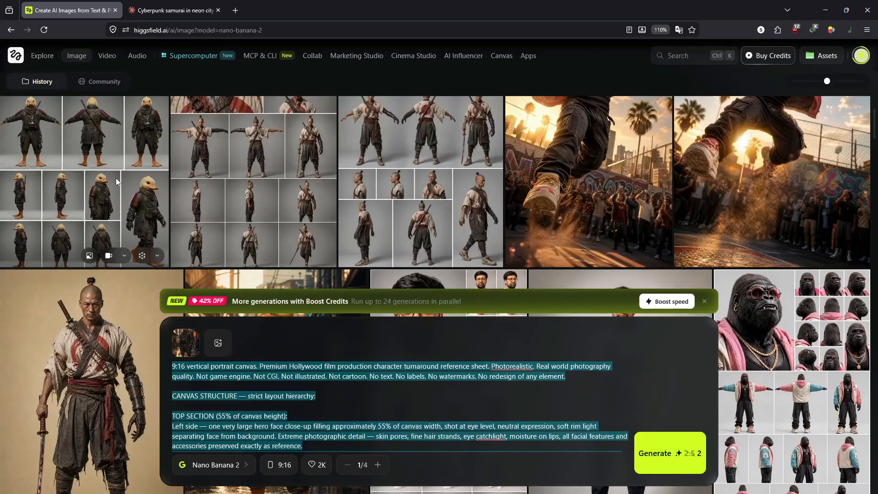
{"action": "left_click", "coordinate": [272, 345]}
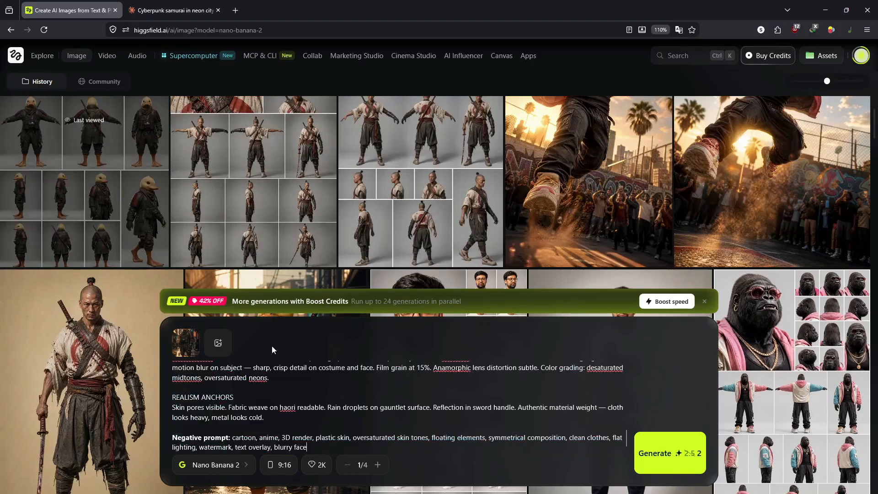
{"action": "scroll", "coordinate": [271, 366], "scroll_direction": "up", "scroll_amount": 10}
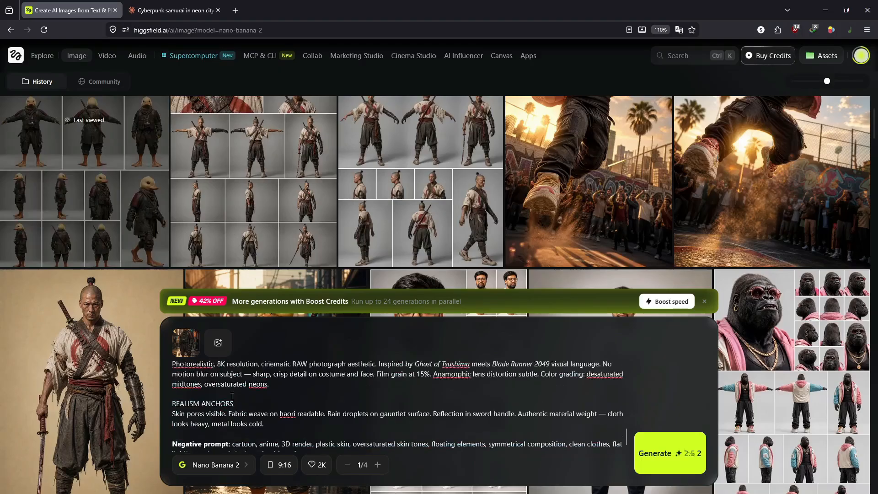
Step: Swap the reference for the samurai turnaround sheet, keep 9:16, and generate
{"action": "left_click", "coordinate": [200, 330]}
{"action": "left_click_drag", "start_coordinate": [400, 180], "coordinate": [289, 390]}
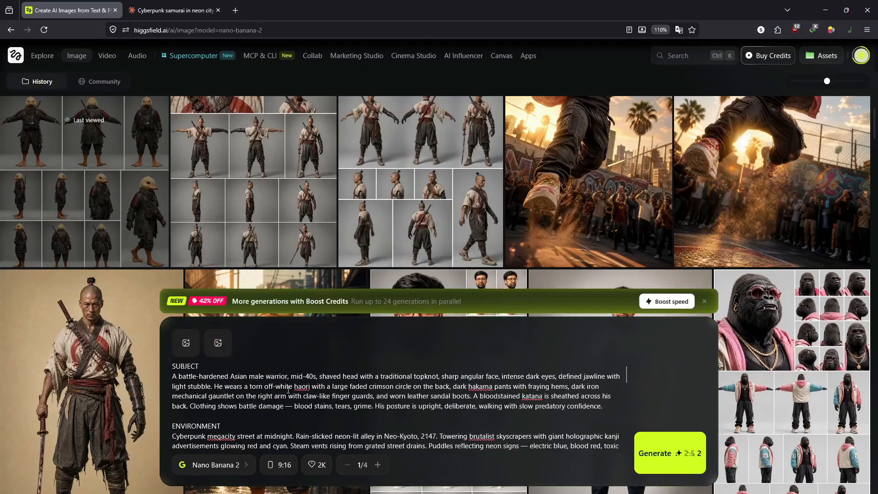
{"action": "left_click", "coordinate": [284, 466]}
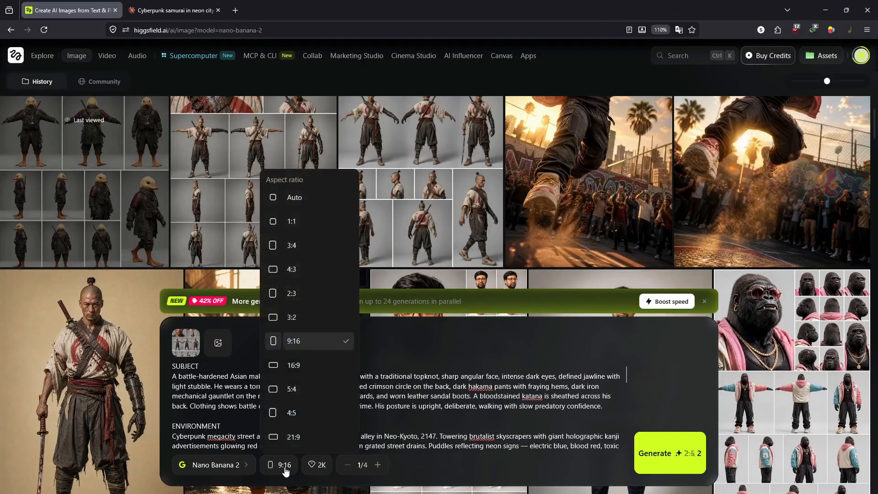
{"action": "left_click", "coordinate": [321, 341]}
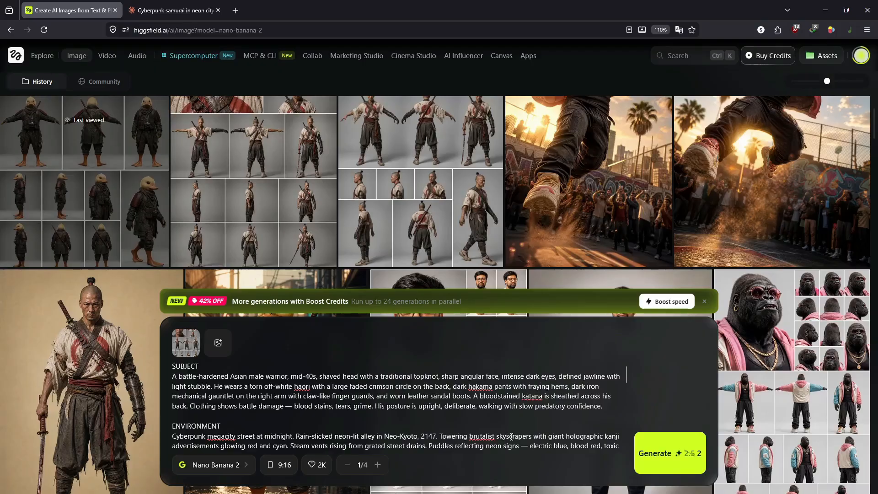
{"action": "left_click", "coordinate": [649, 450]}
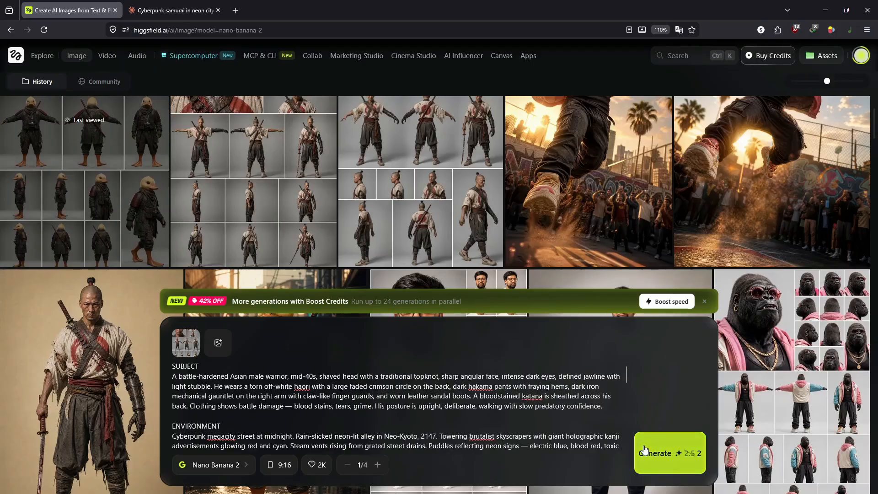
Step: Switch the aspect ratio to 21:9 and generate a widescreen cyberpunk samurai scene
{"action": "scroll", "coordinate": [112, 174], "scroll_direction": "up", "scroll_amount": 3}
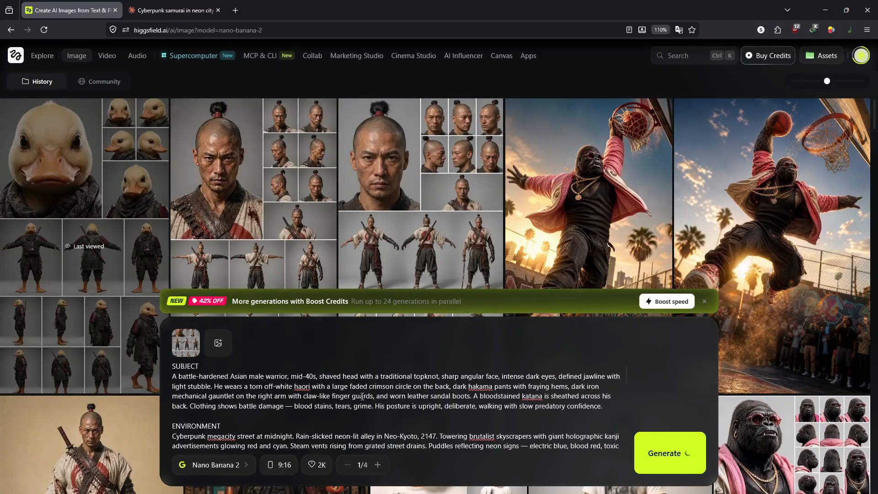
{"action": "left_click", "coordinate": [285, 466]}
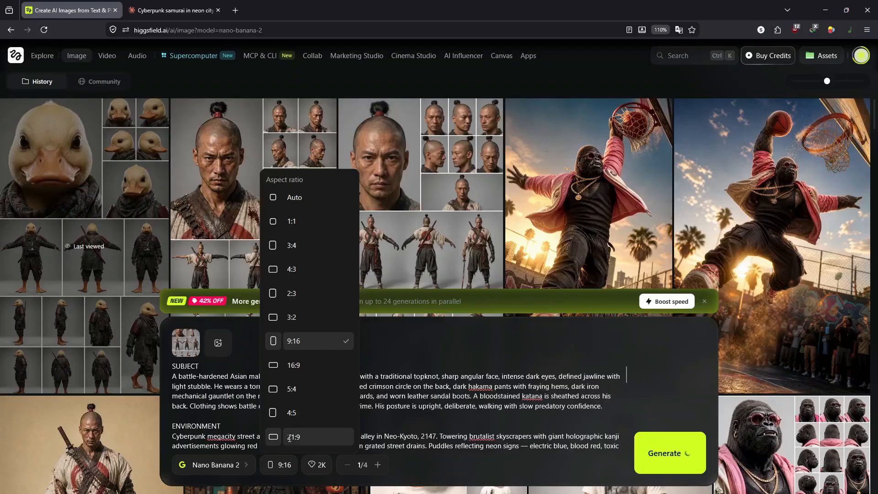
{"action": "left_click", "coordinate": [289, 440]}
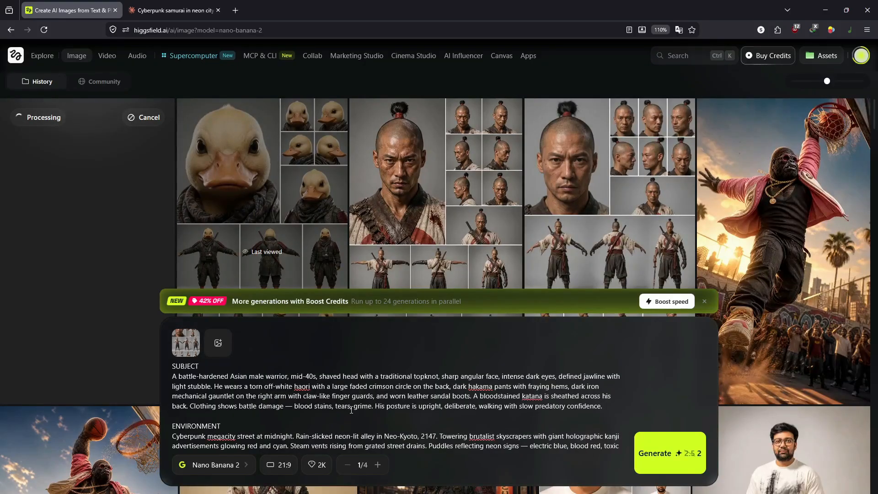
{"action": "left_click", "coordinate": [683, 440]}
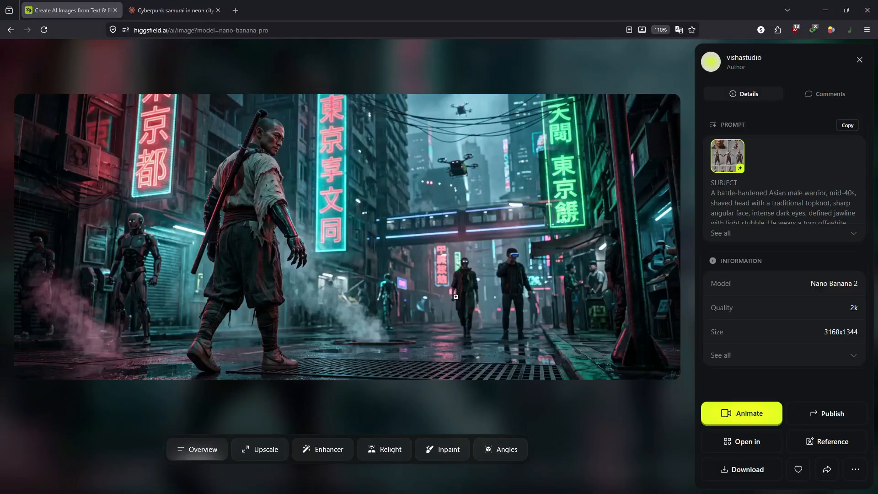
Step: Open the 9:16 portrait samurai result full size, flip to the wide shot and back
{"action": "left_click", "coordinate": [80, 240]}
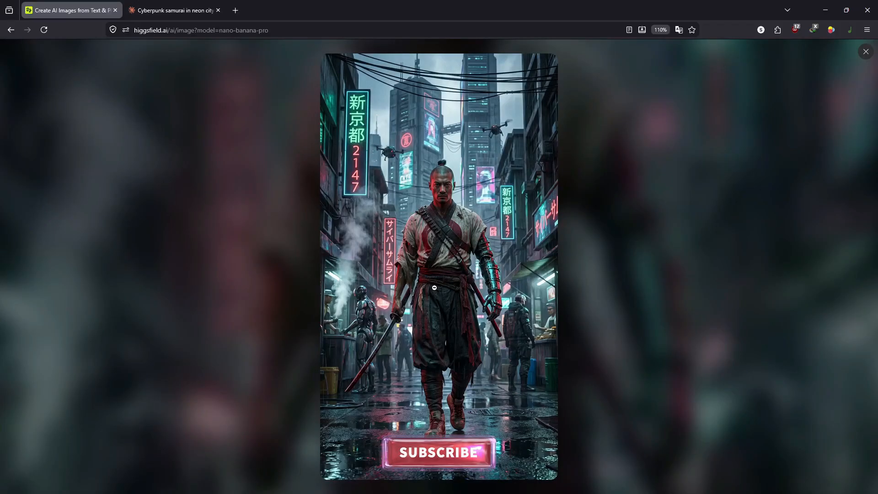
{"action": "key", "text": "Right"}
{"action": "key", "text": "Left"}
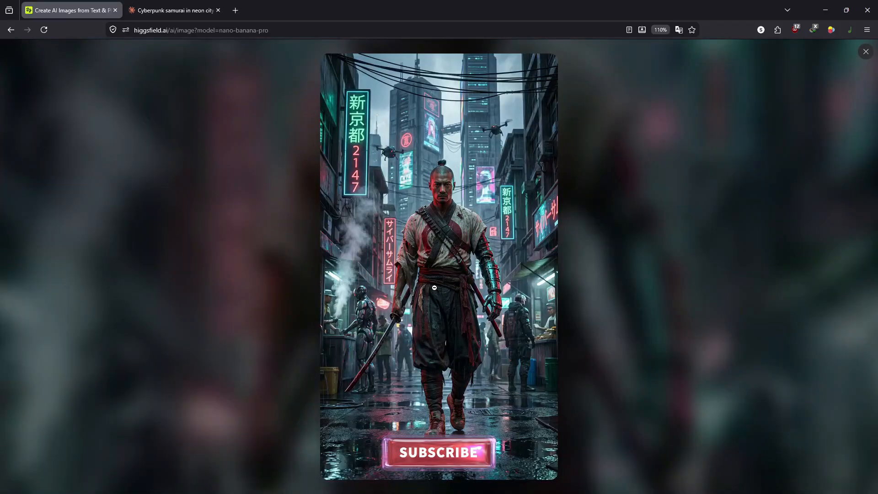